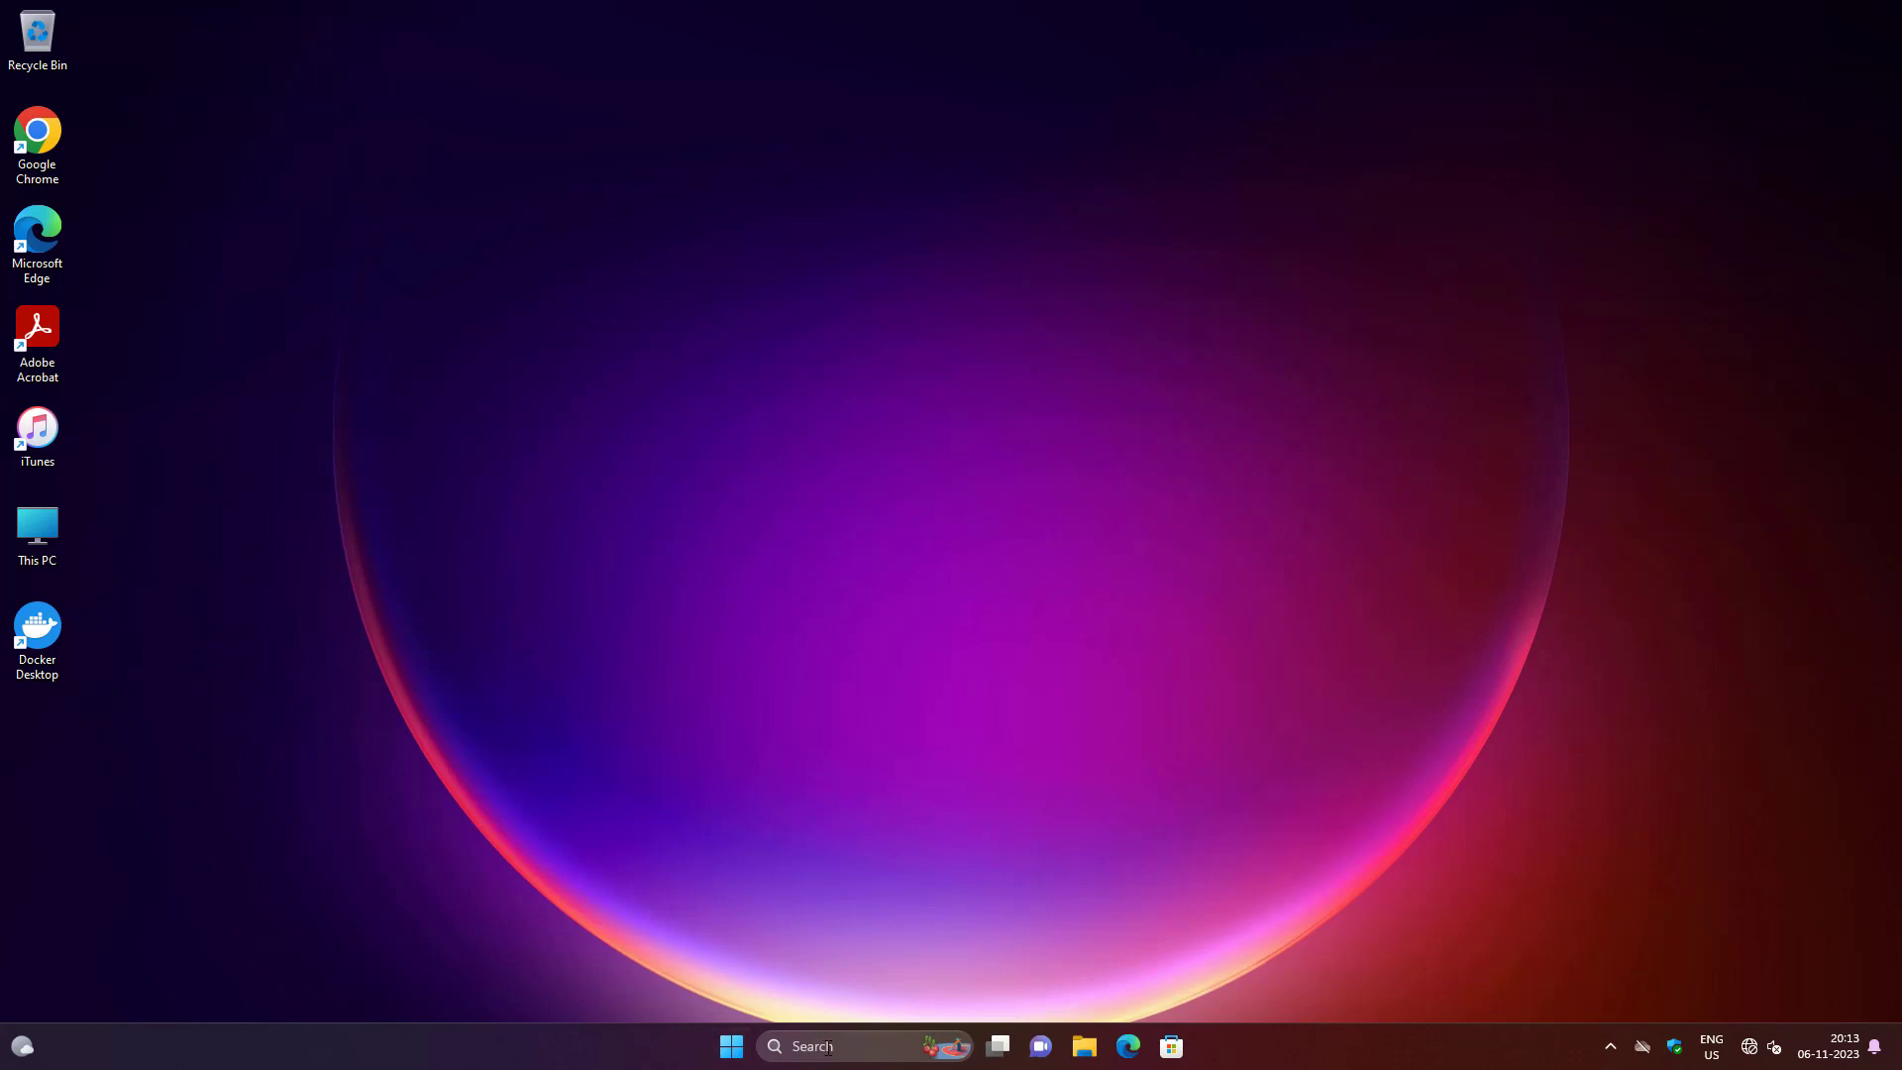
Open the Windows Features list through Programs and Features in Control Panel
left_click(827, 1048)
type("contro")
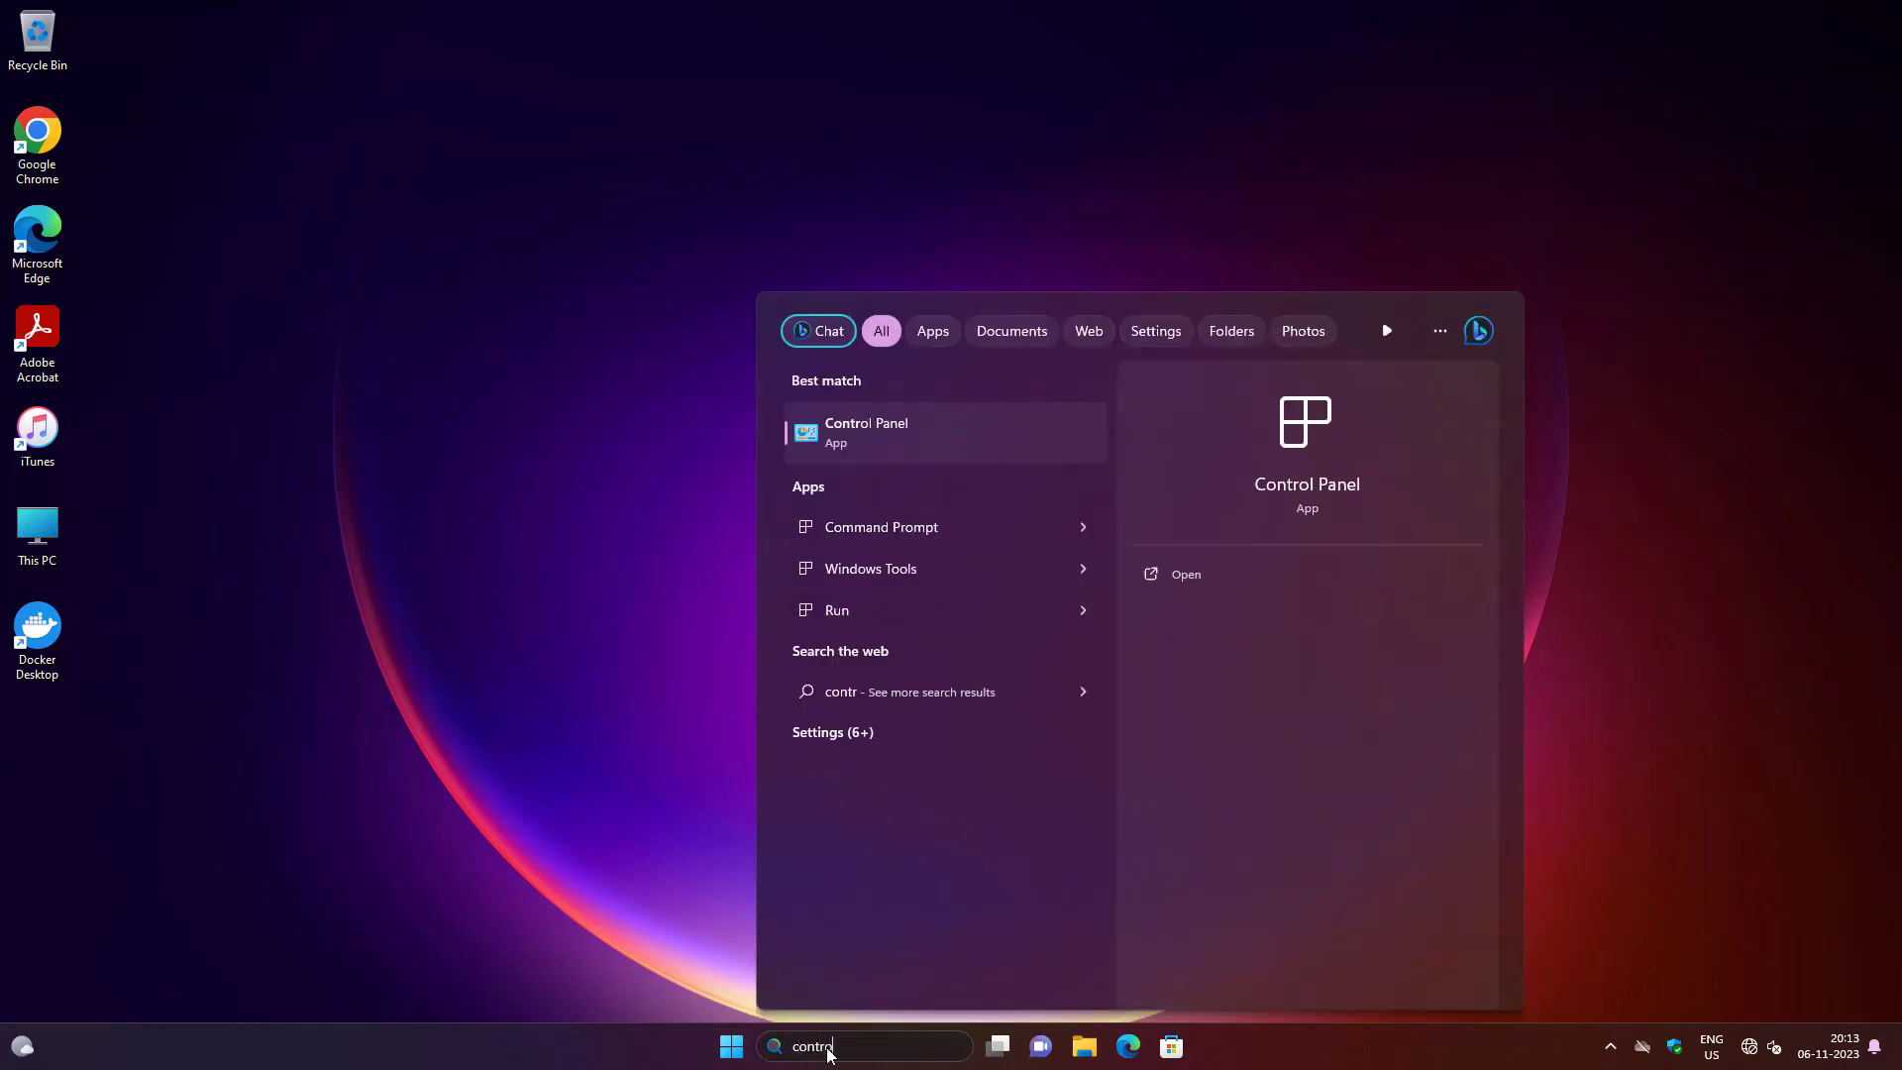
type("l panel")
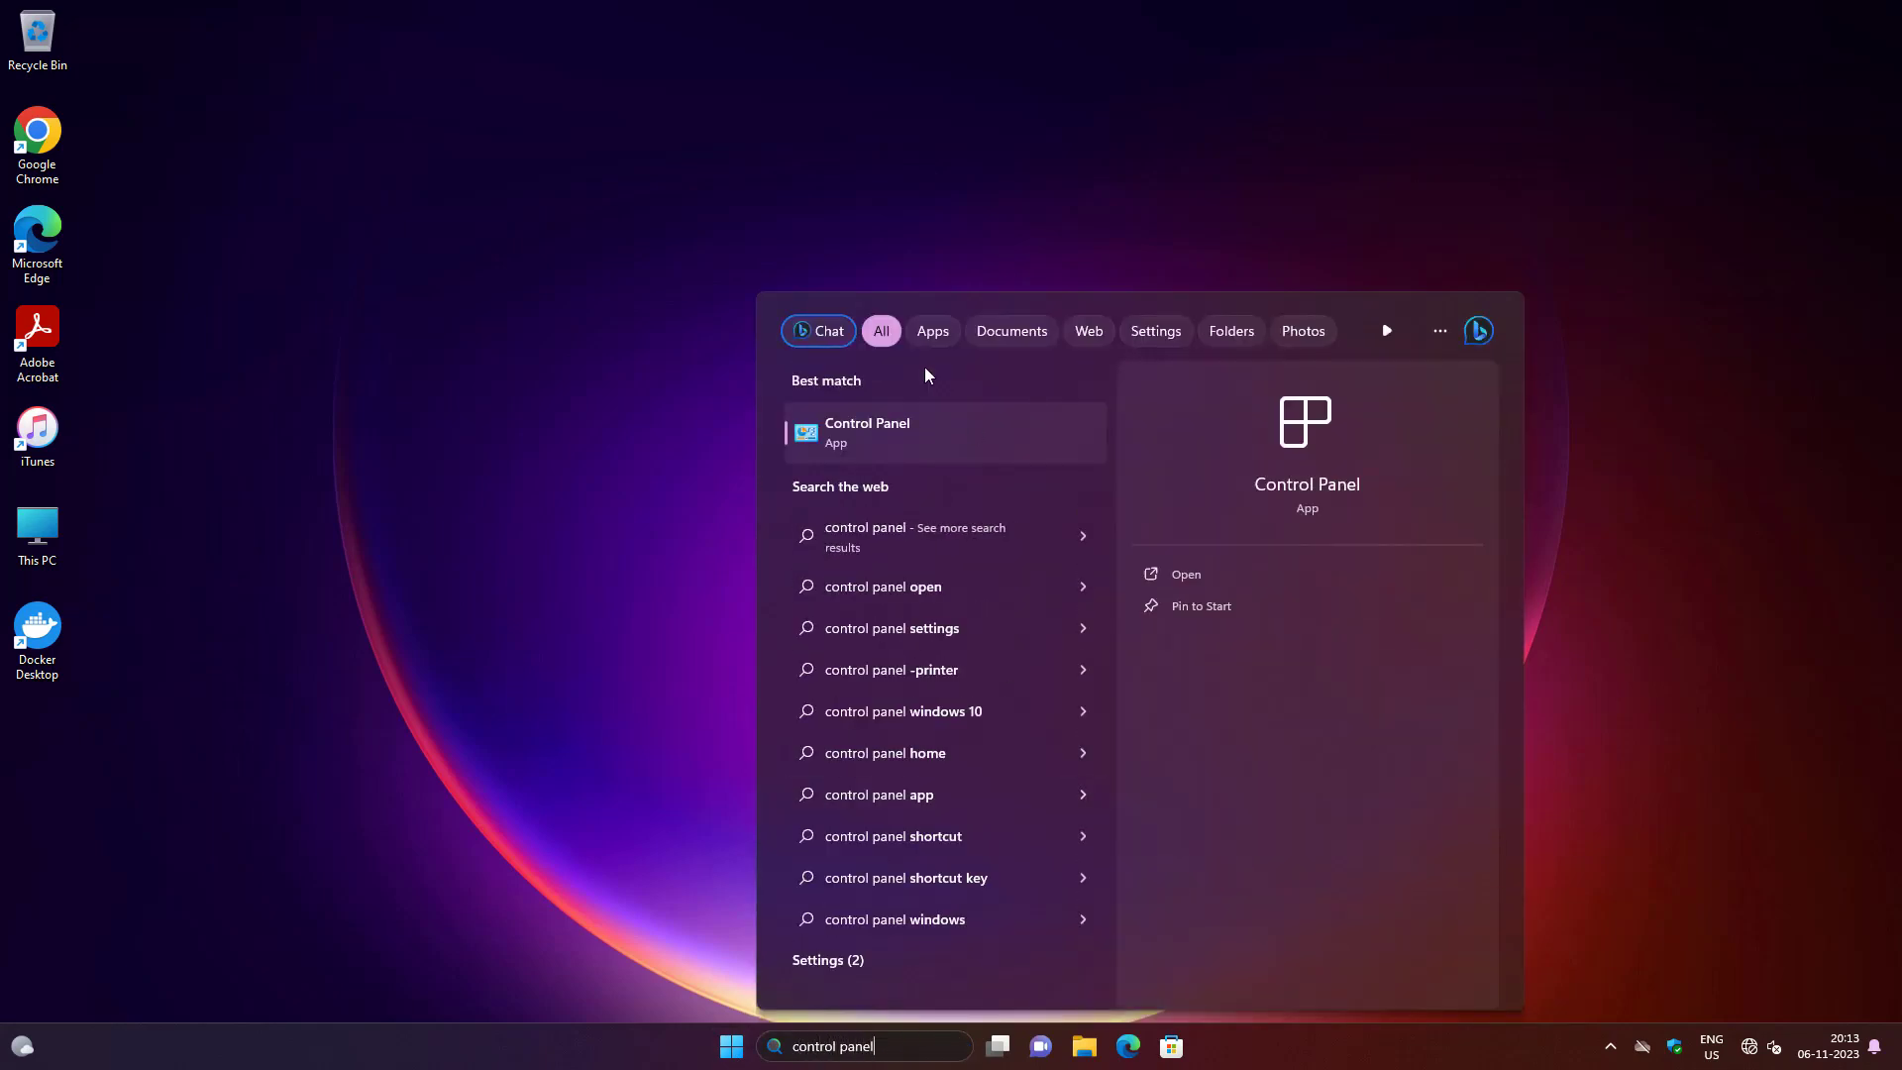
left_click(894, 445)
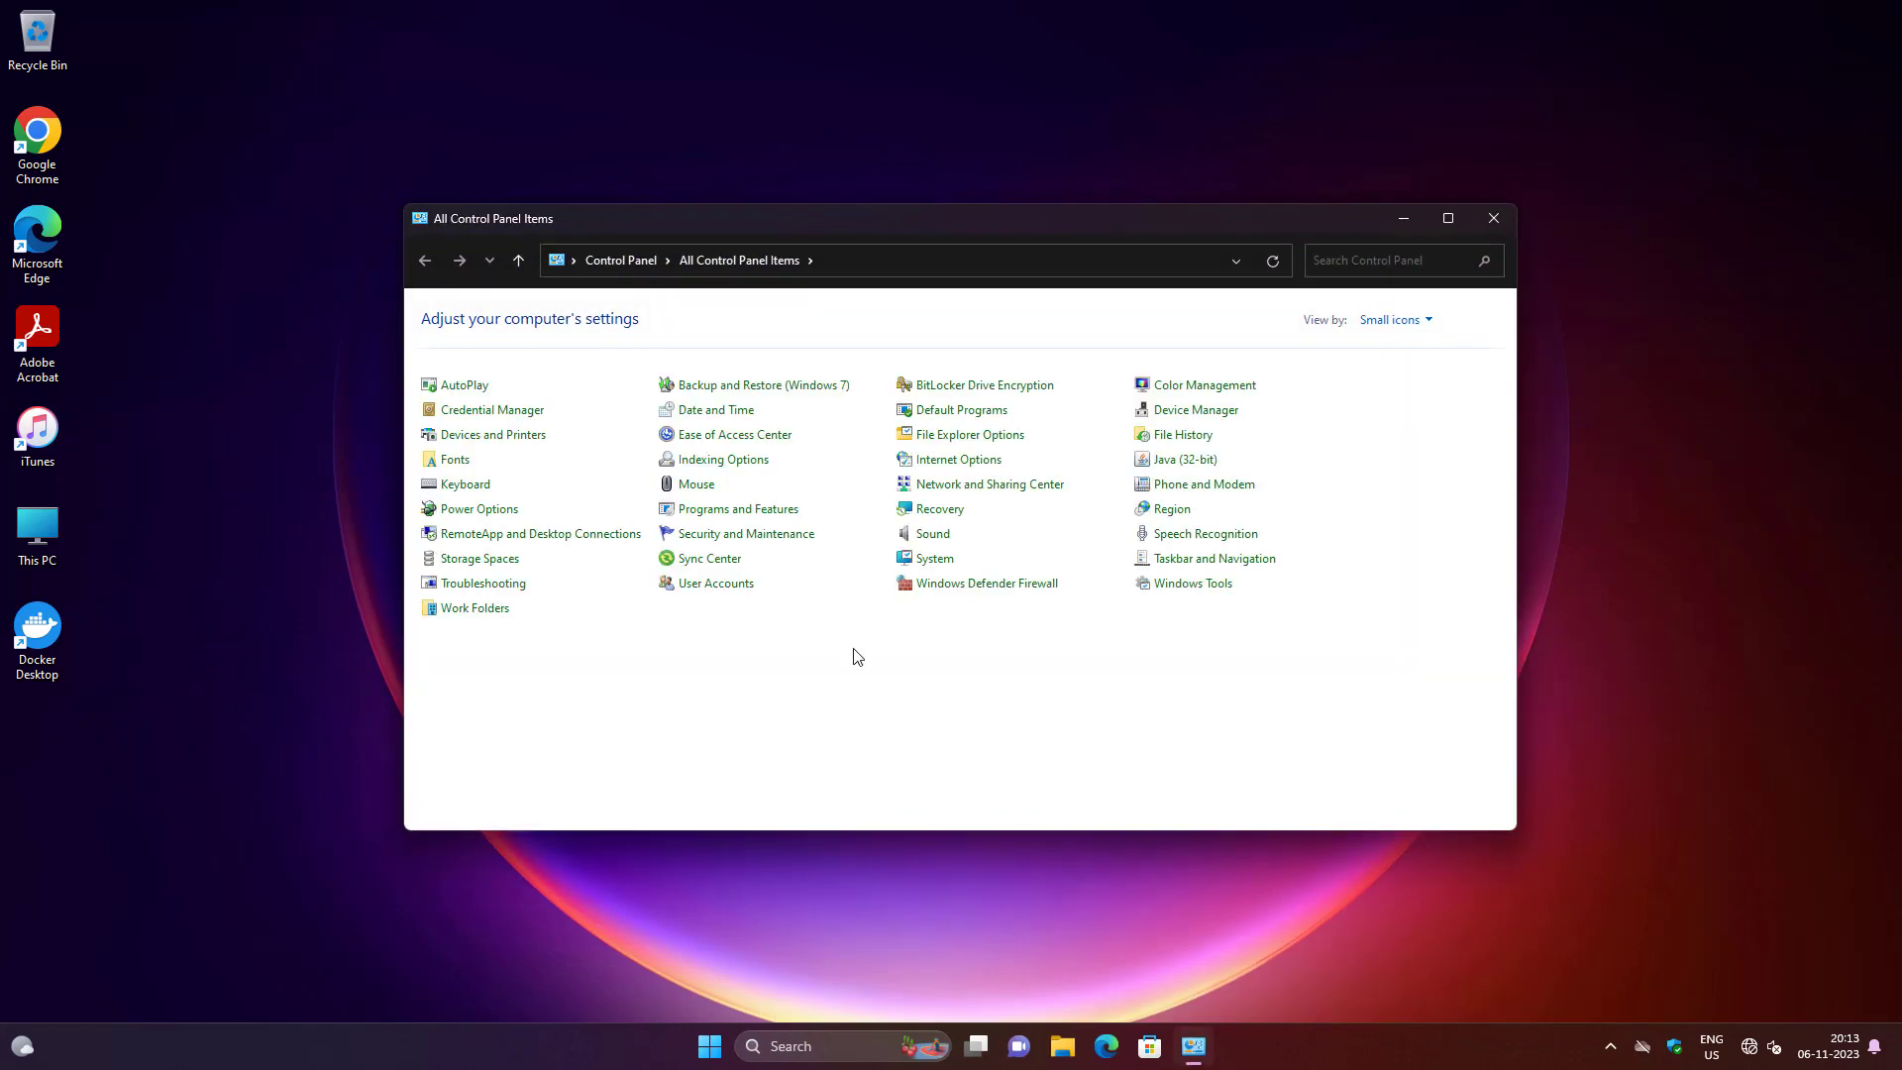
left_click(755, 509)
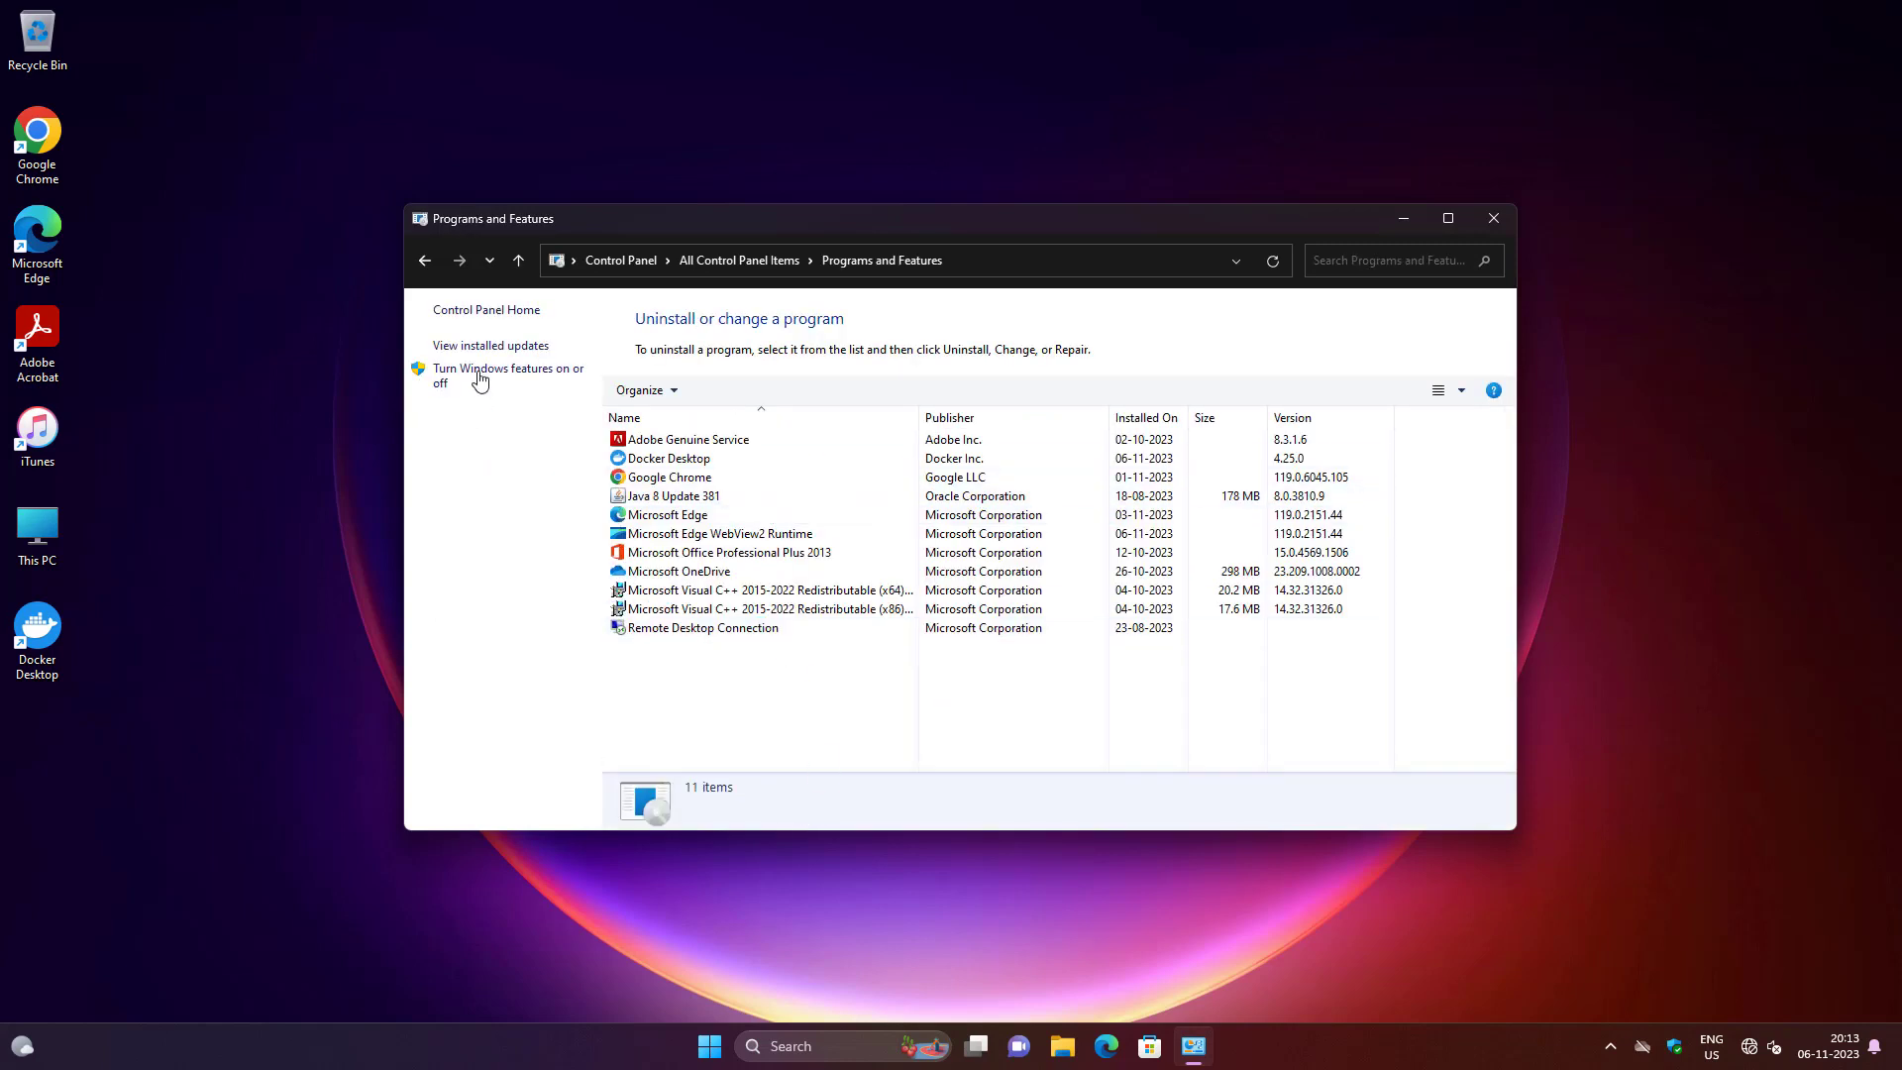
left_click(517, 375)
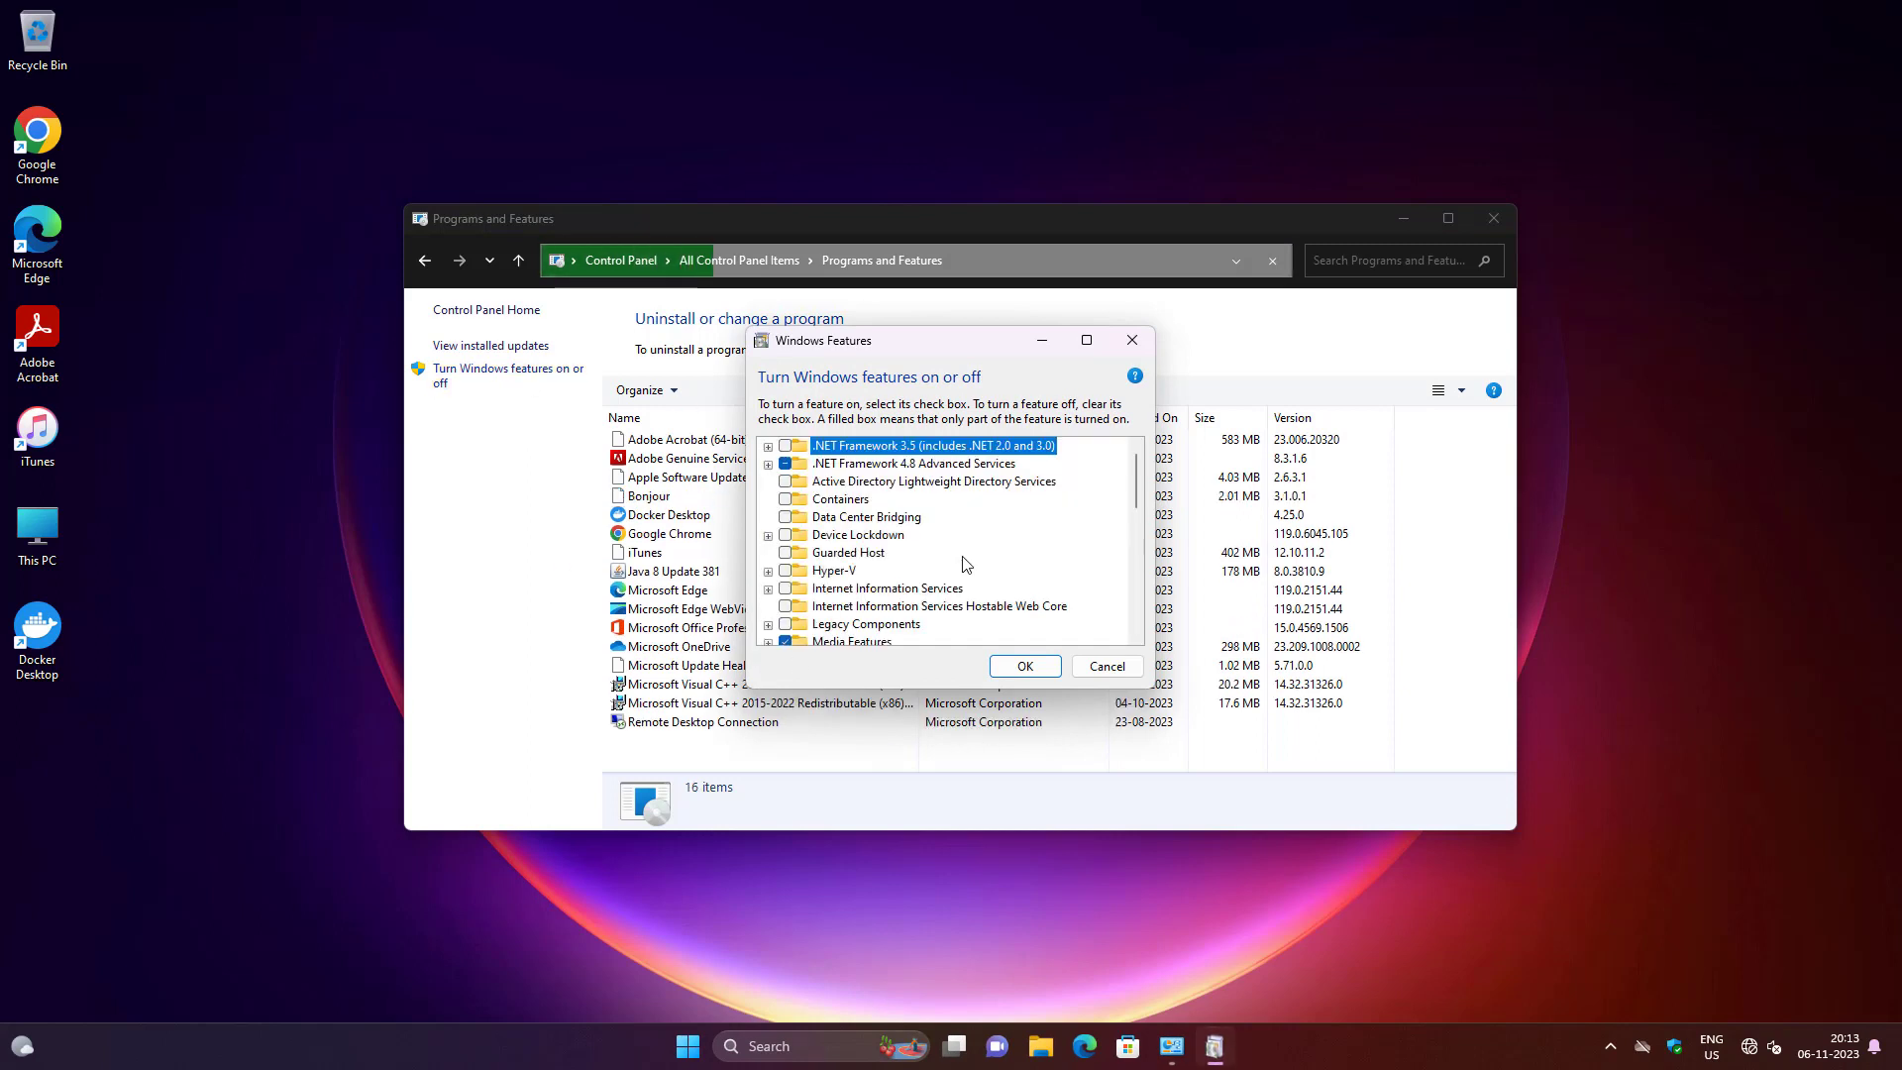
Enable both the Virtual Machine Platform and Windows Hypervisor Platform features and apply the changes
scroll(963, 560, "down", 1)
scroll(980, 575, "down", 3)
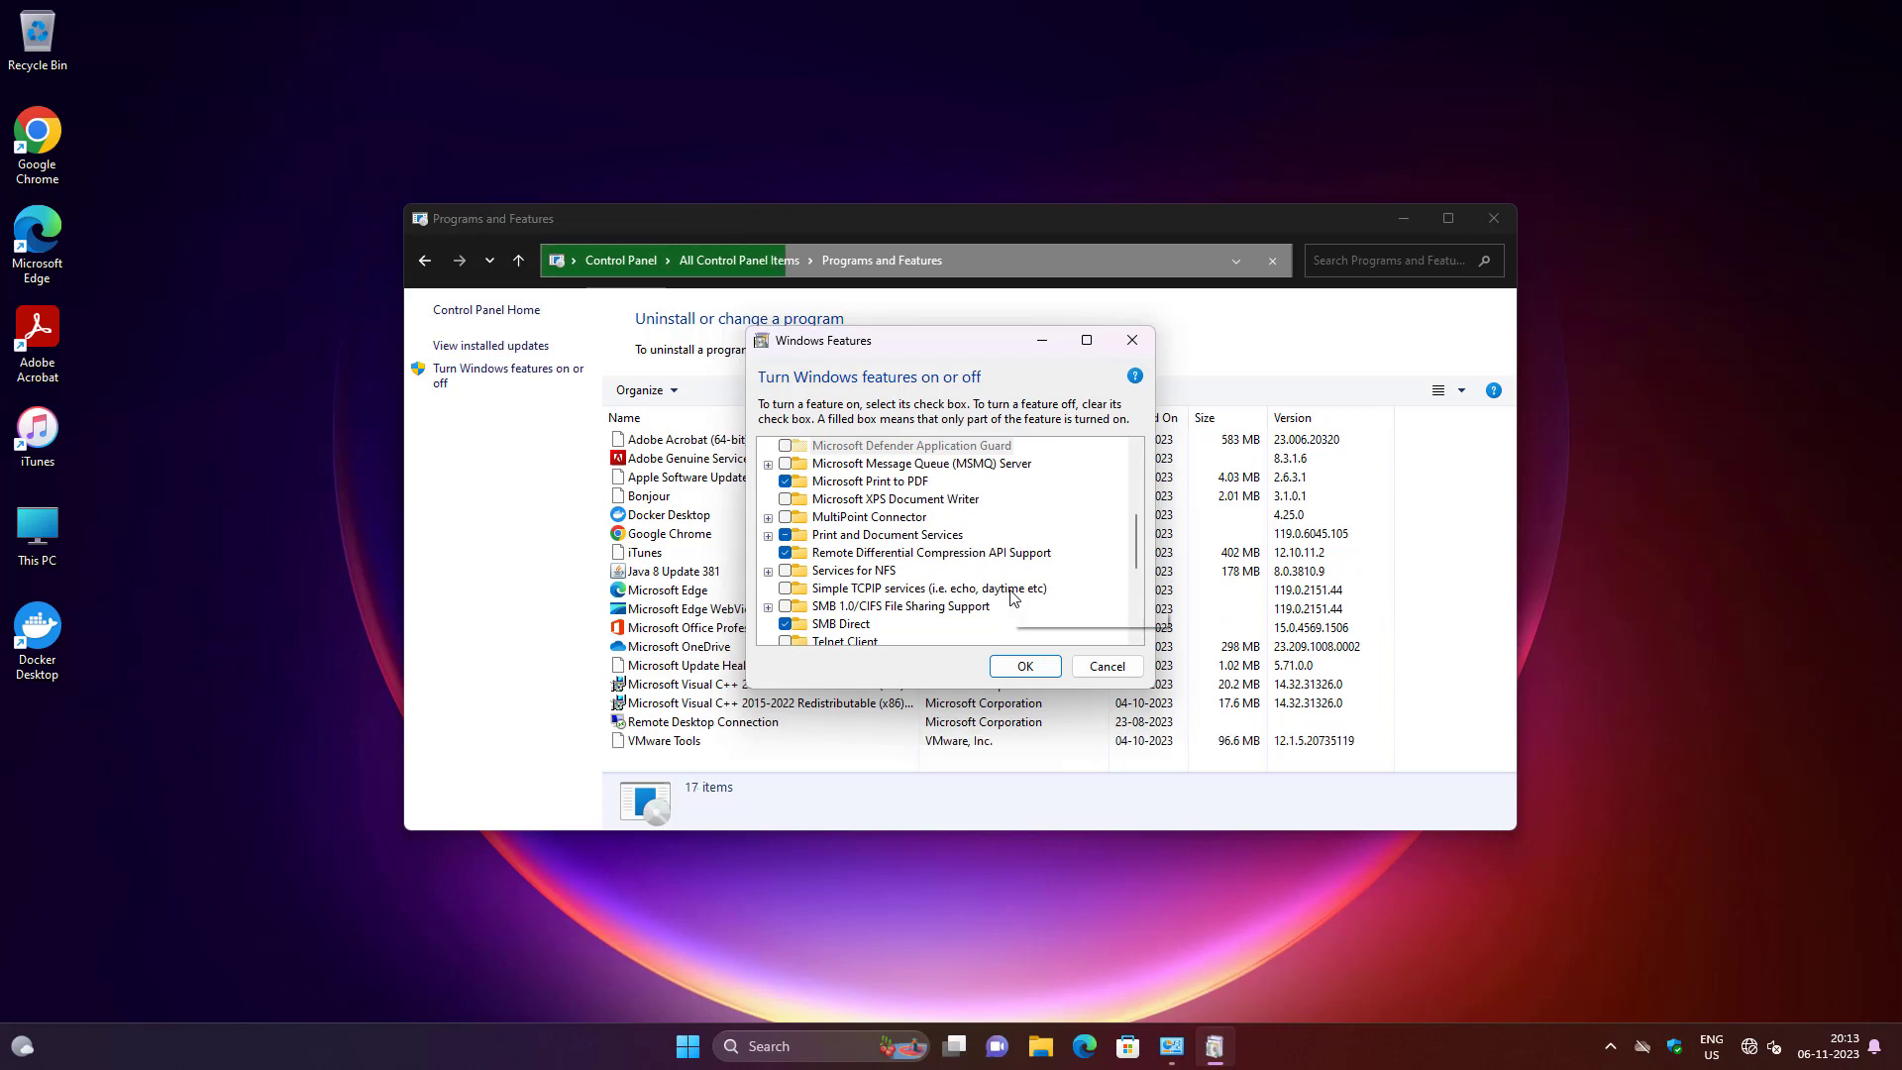
scroll(1012, 597, "down", 1)
scroll(1012, 597, "down", 1)
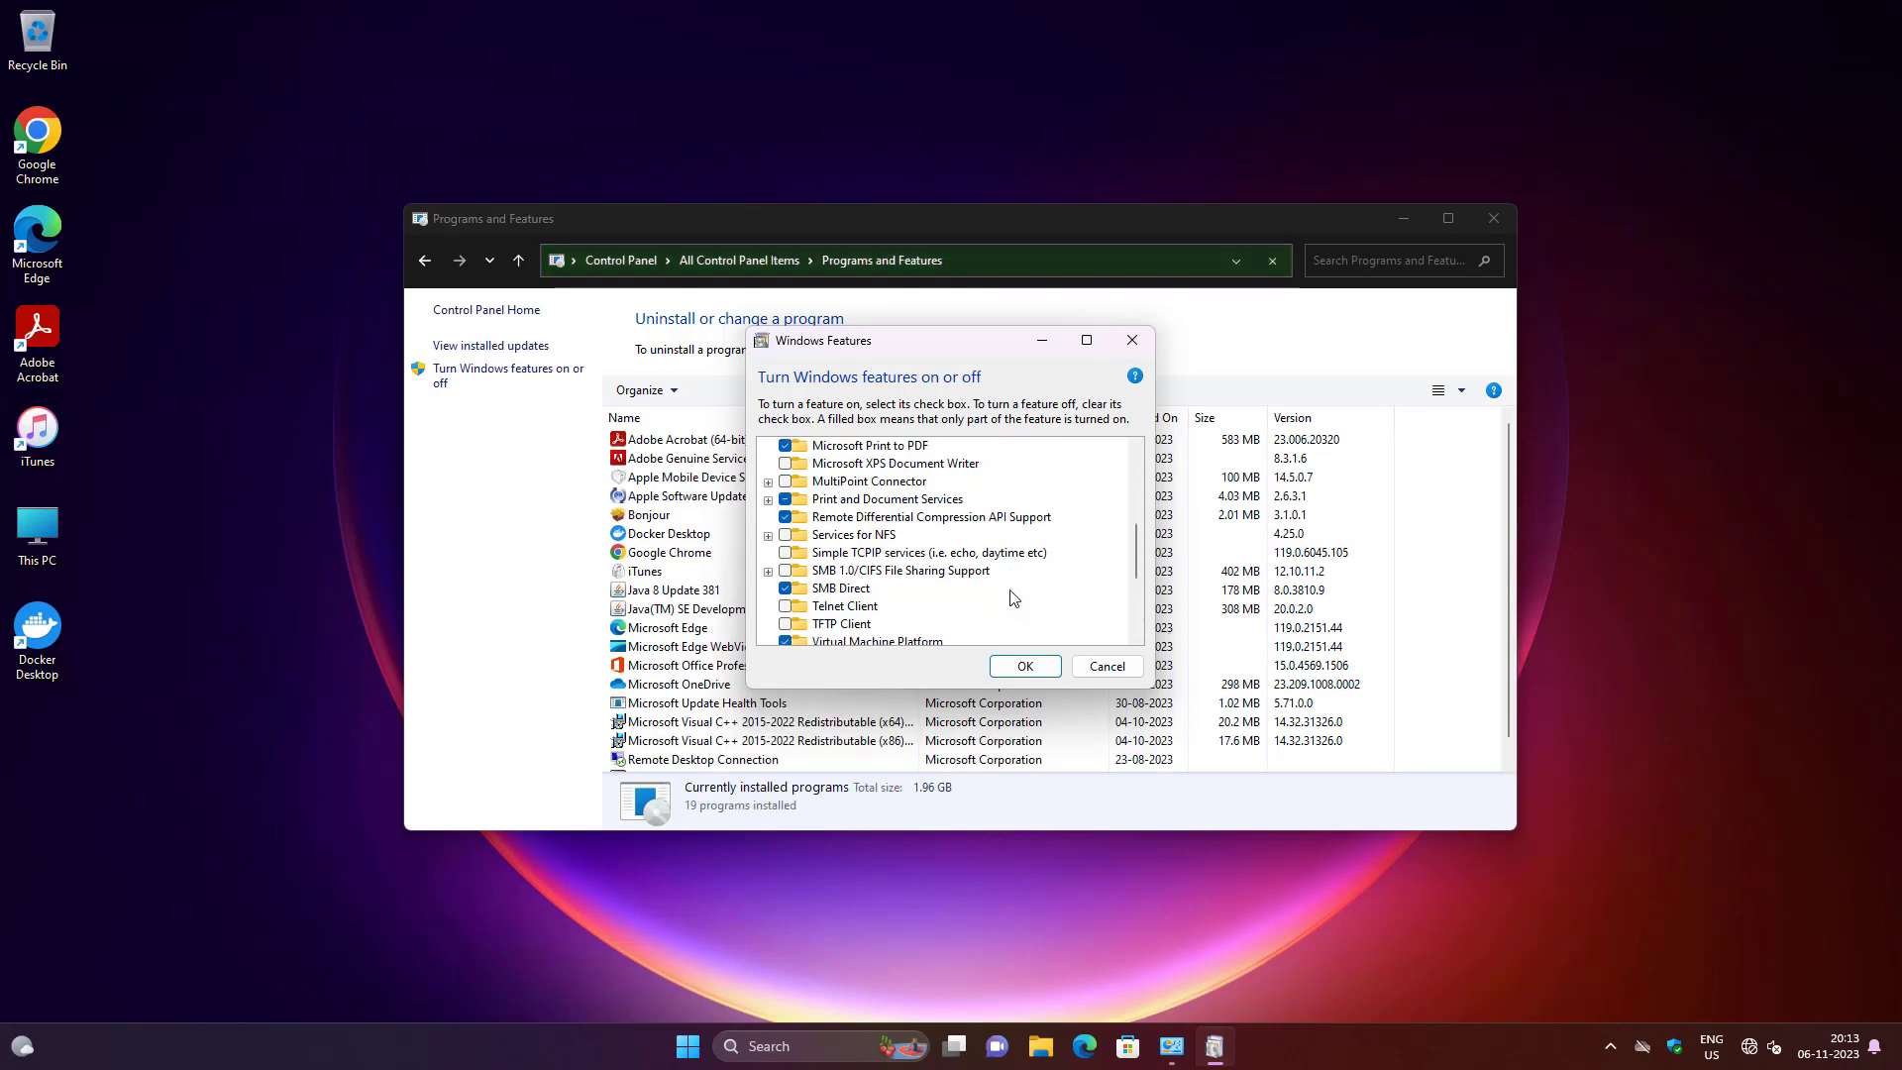
scroll(1012, 598, "down", 1)
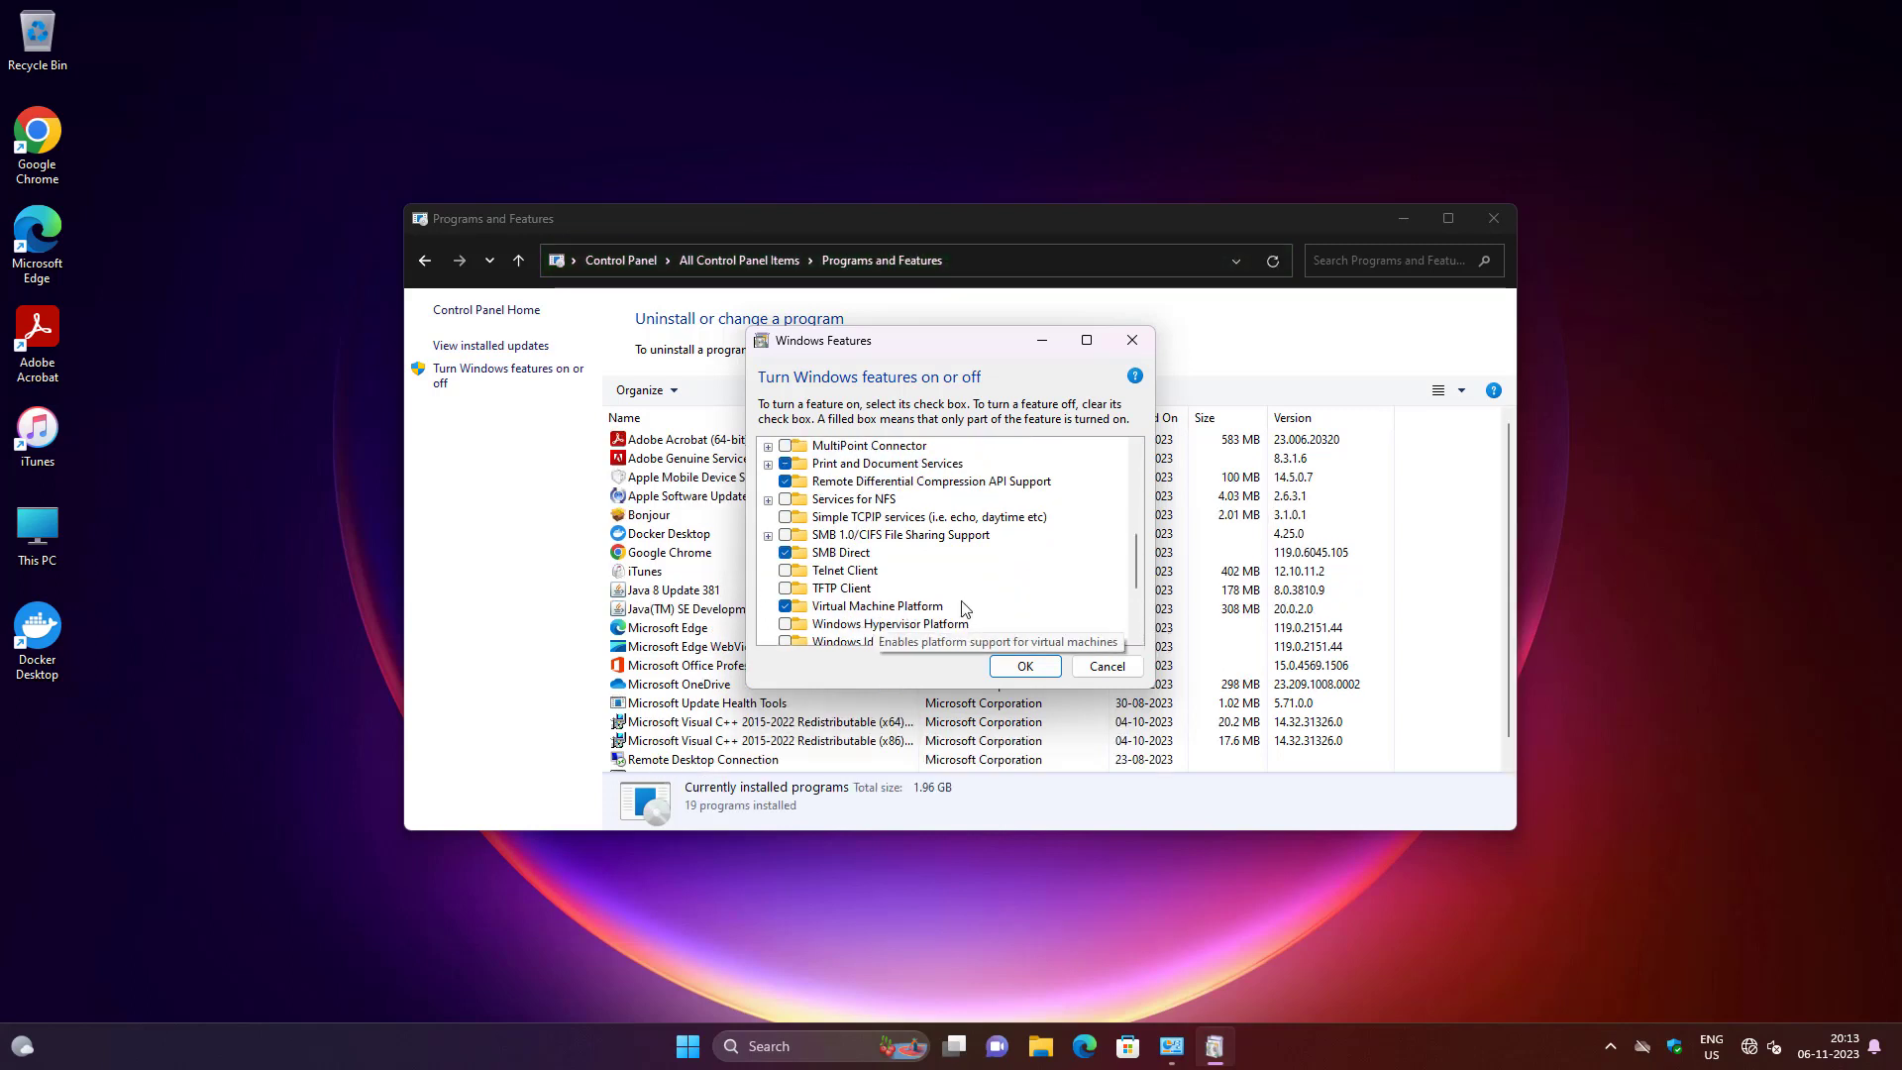
left_click(784, 588)
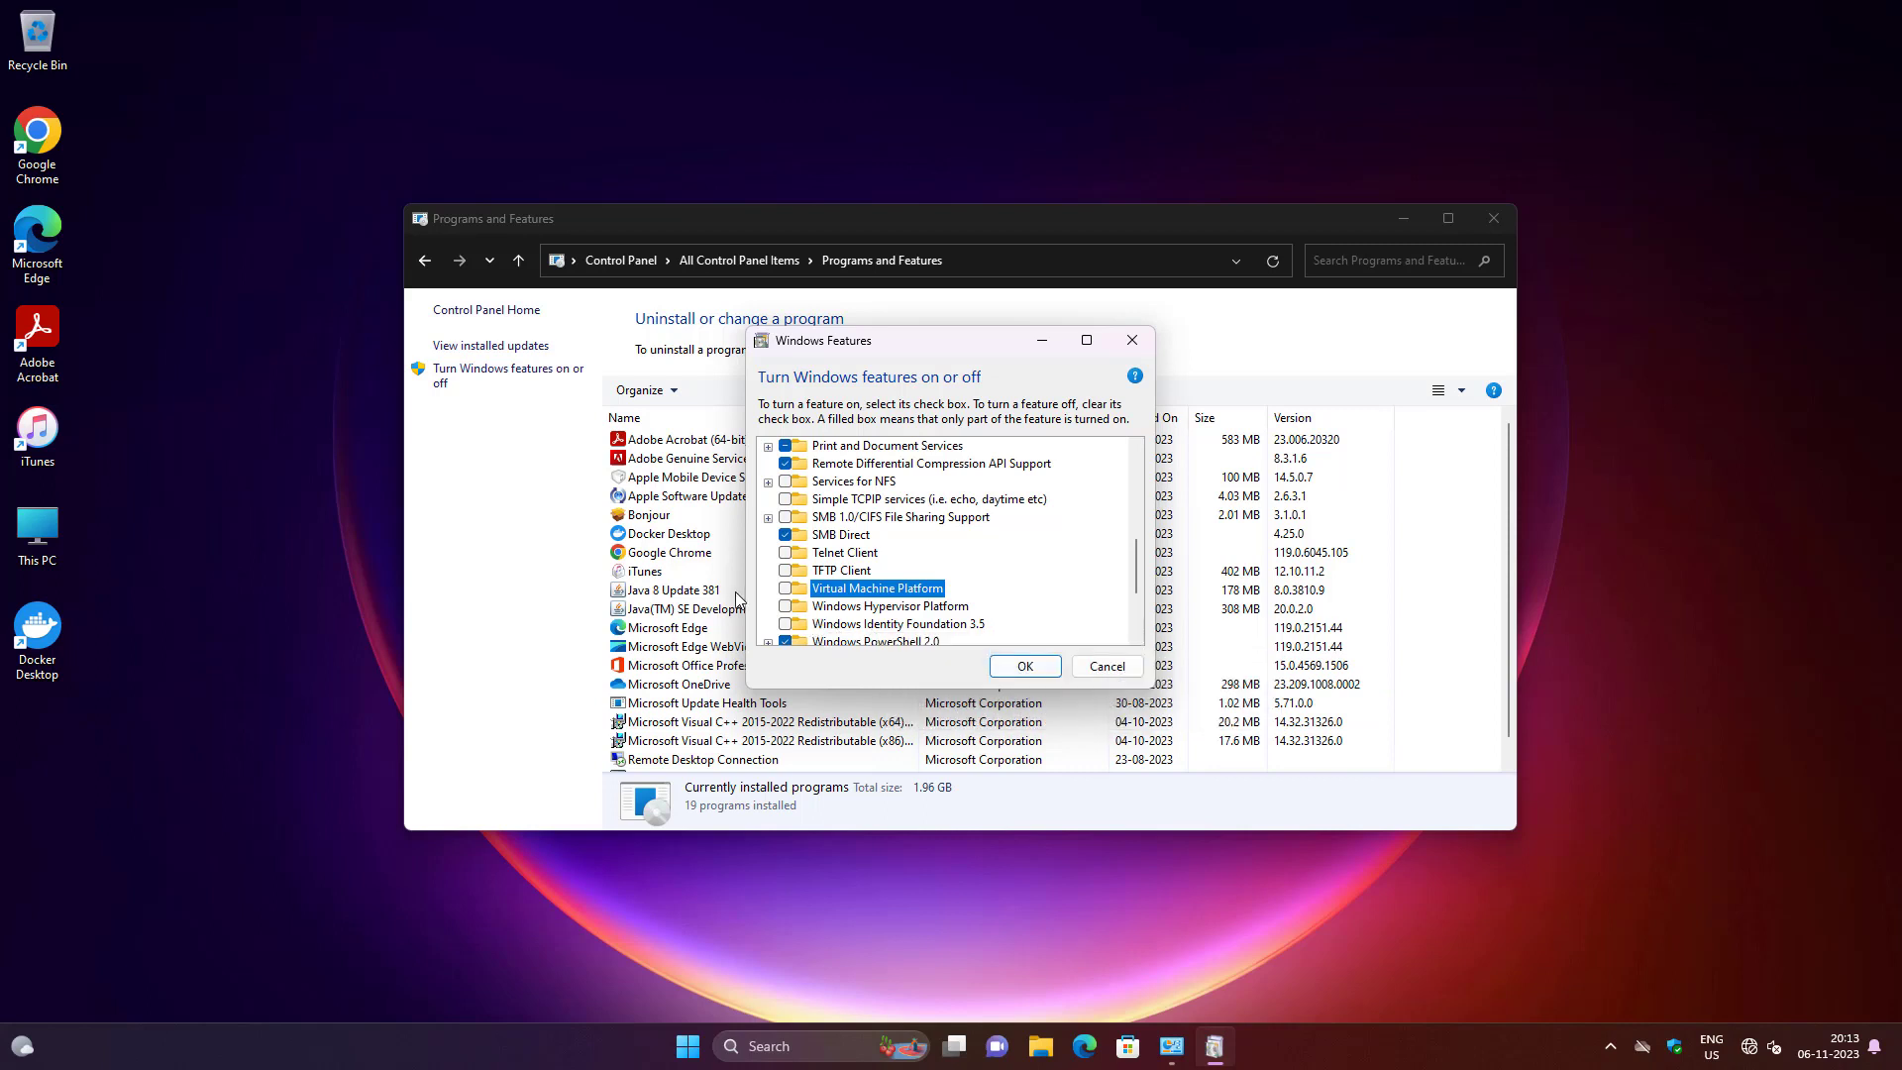
left_click(784, 588)
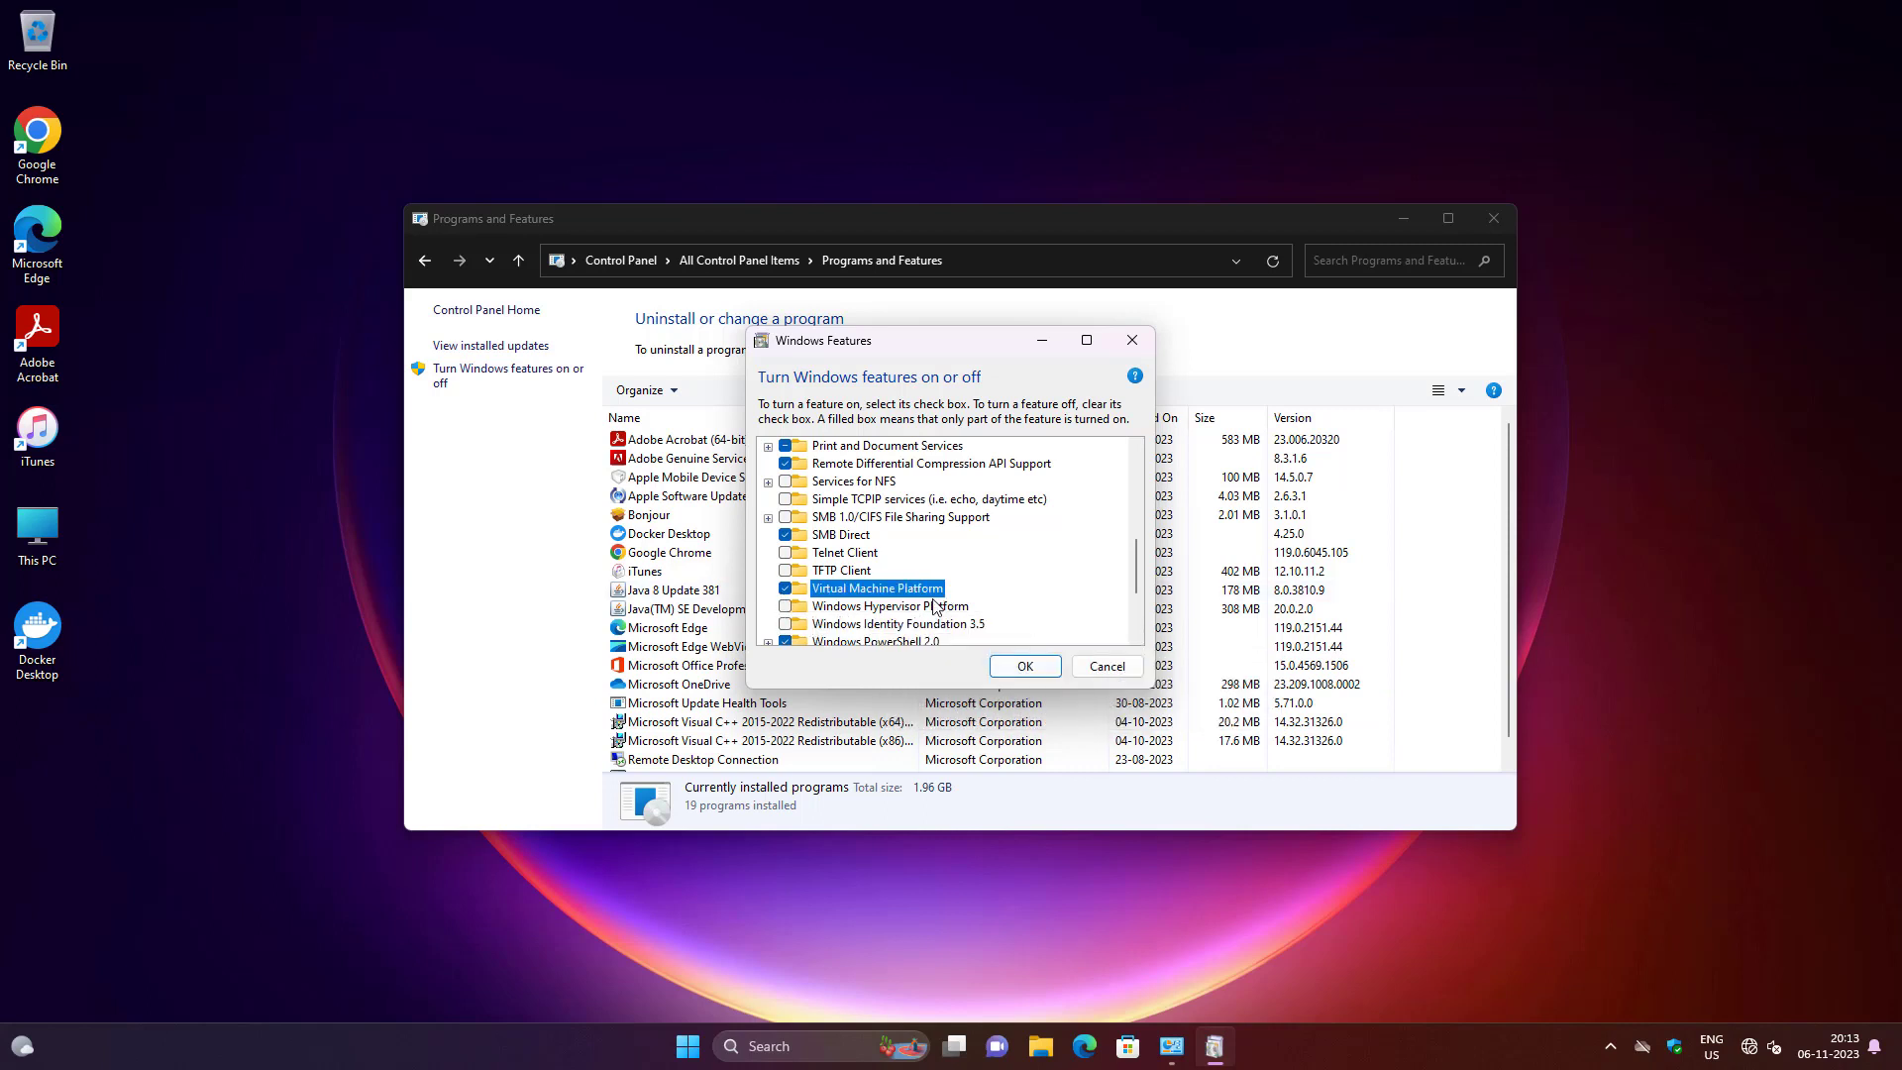
left_click(785, 606)
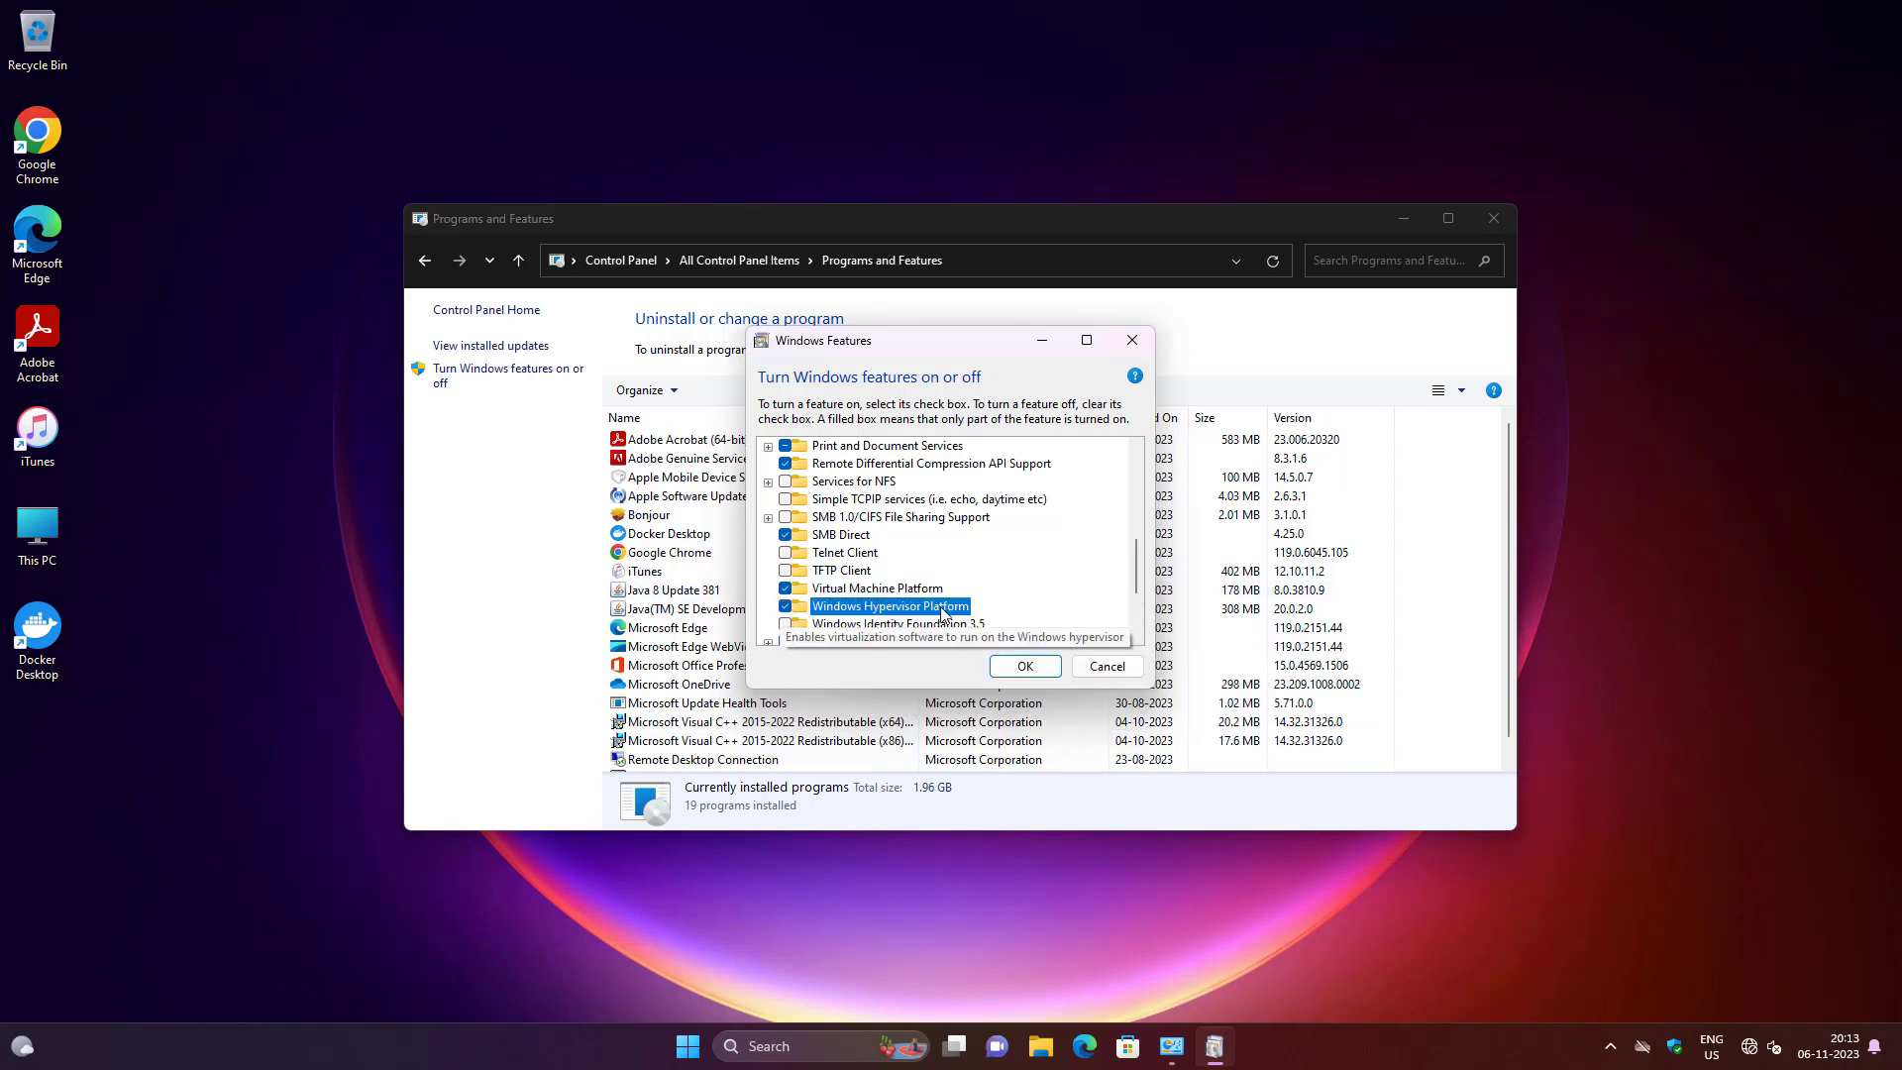
left_click(1020, 670)
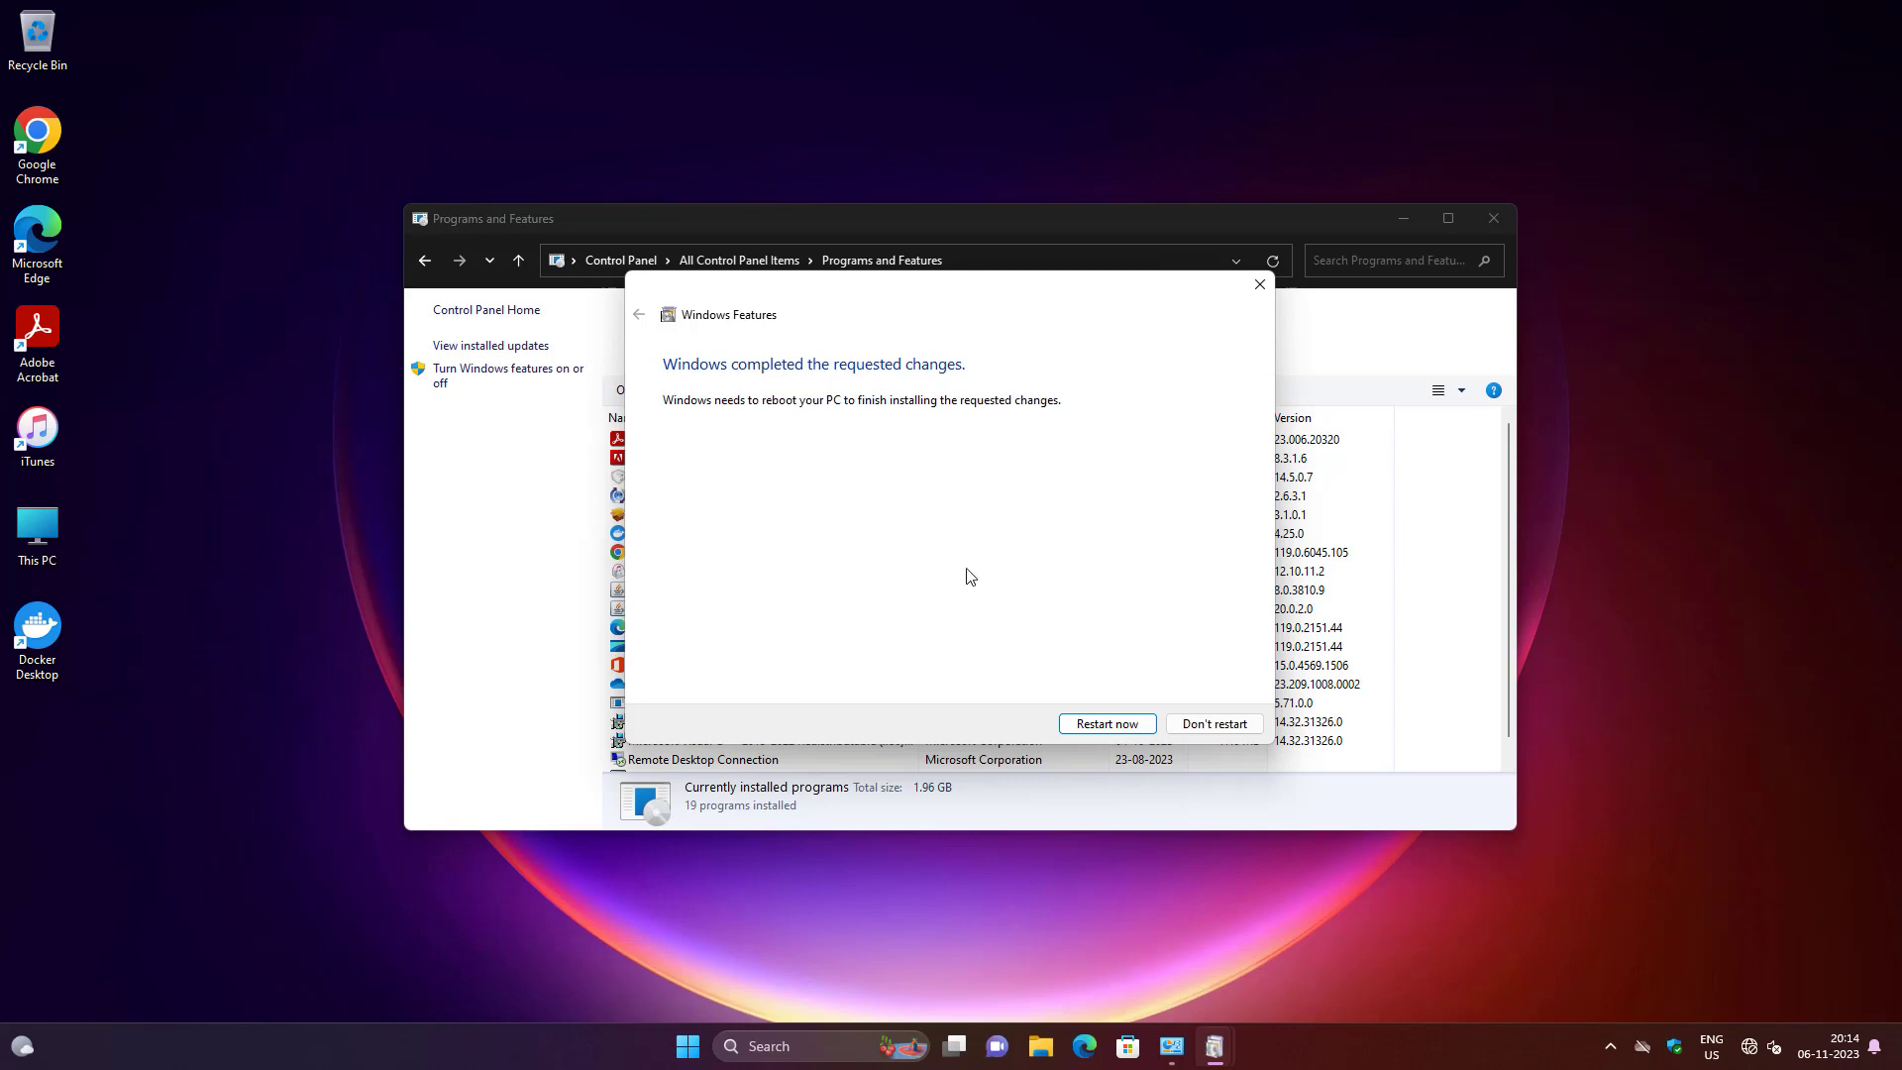
Restart the PC to complete the feature installation and sign back in with the account password
left_click(1102, 730)
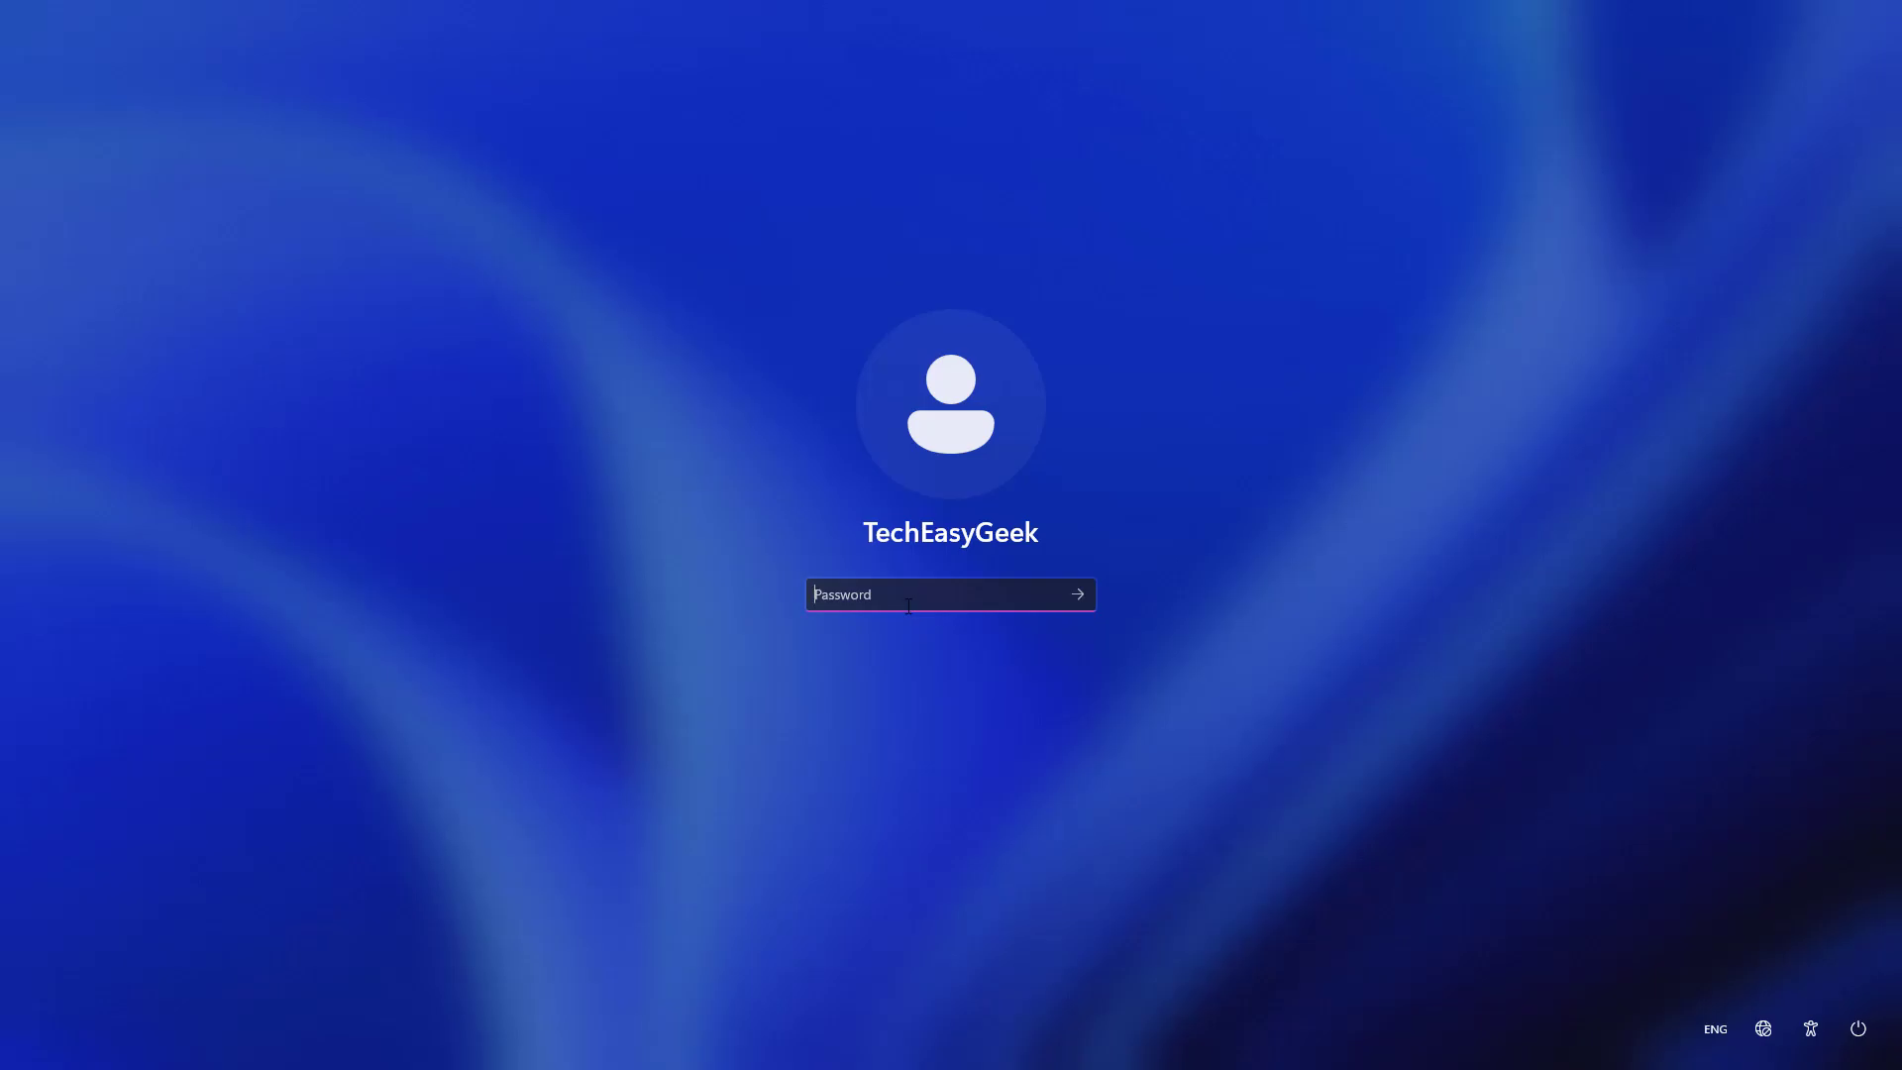
type("*******")
key("Return")
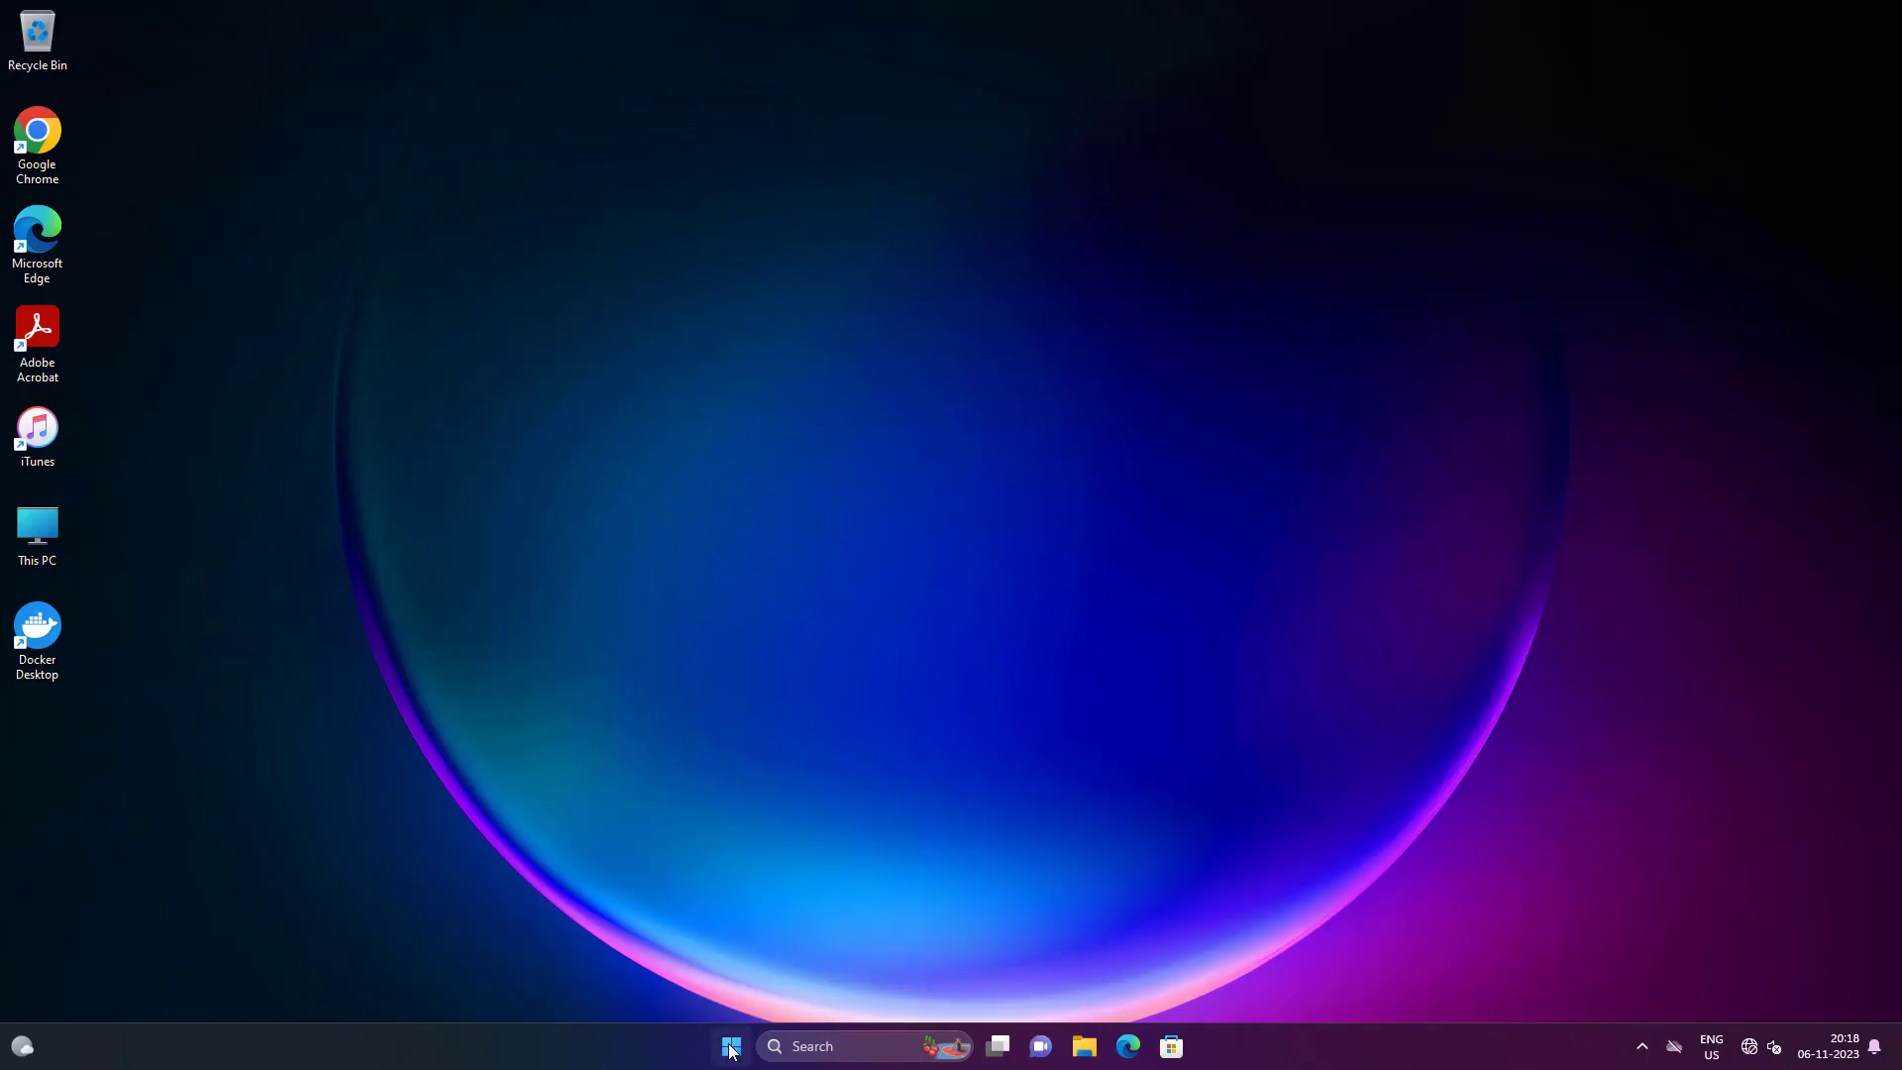
Run "dism.exe /online /enable-feature /featurename:Microsoft-Windows-Subsystem-Linux /all /norestart" in an administrator terminal, and exit the terminal
right_click(730, 1050)
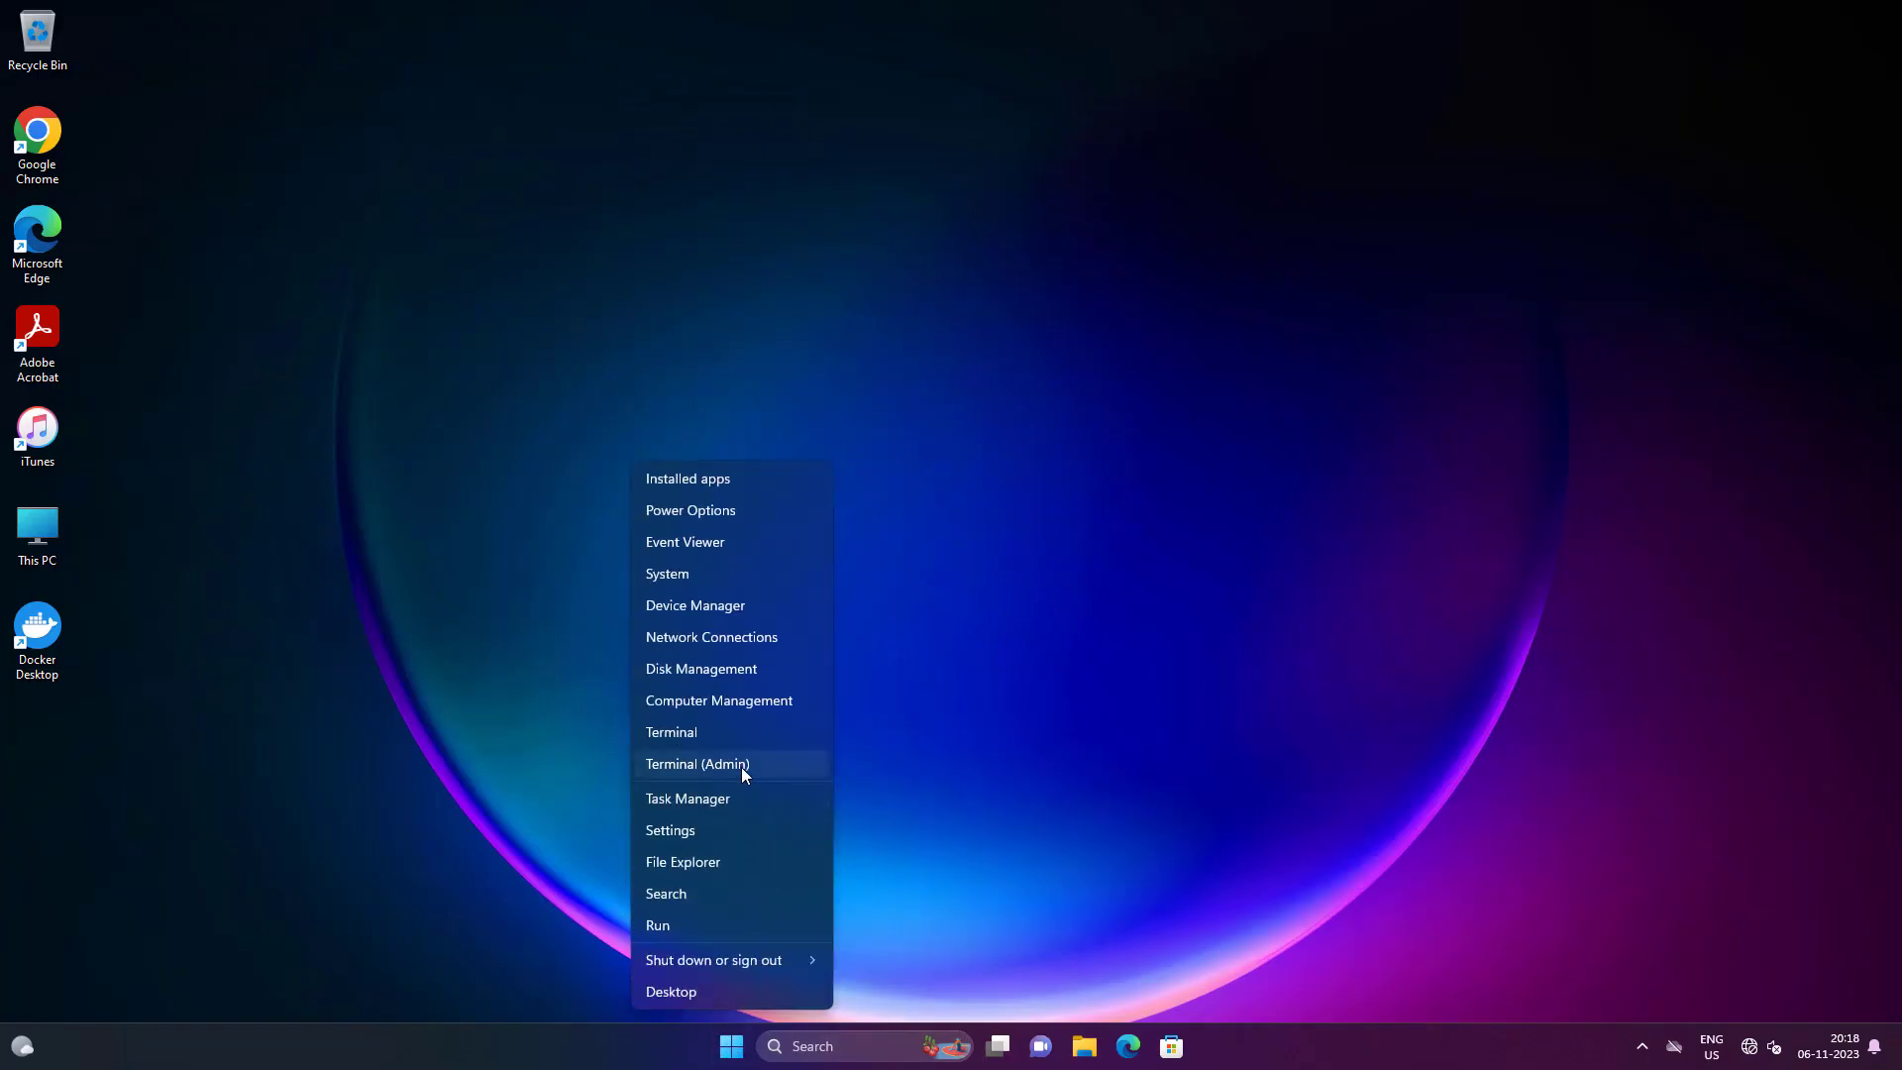
left_click(744, 765)
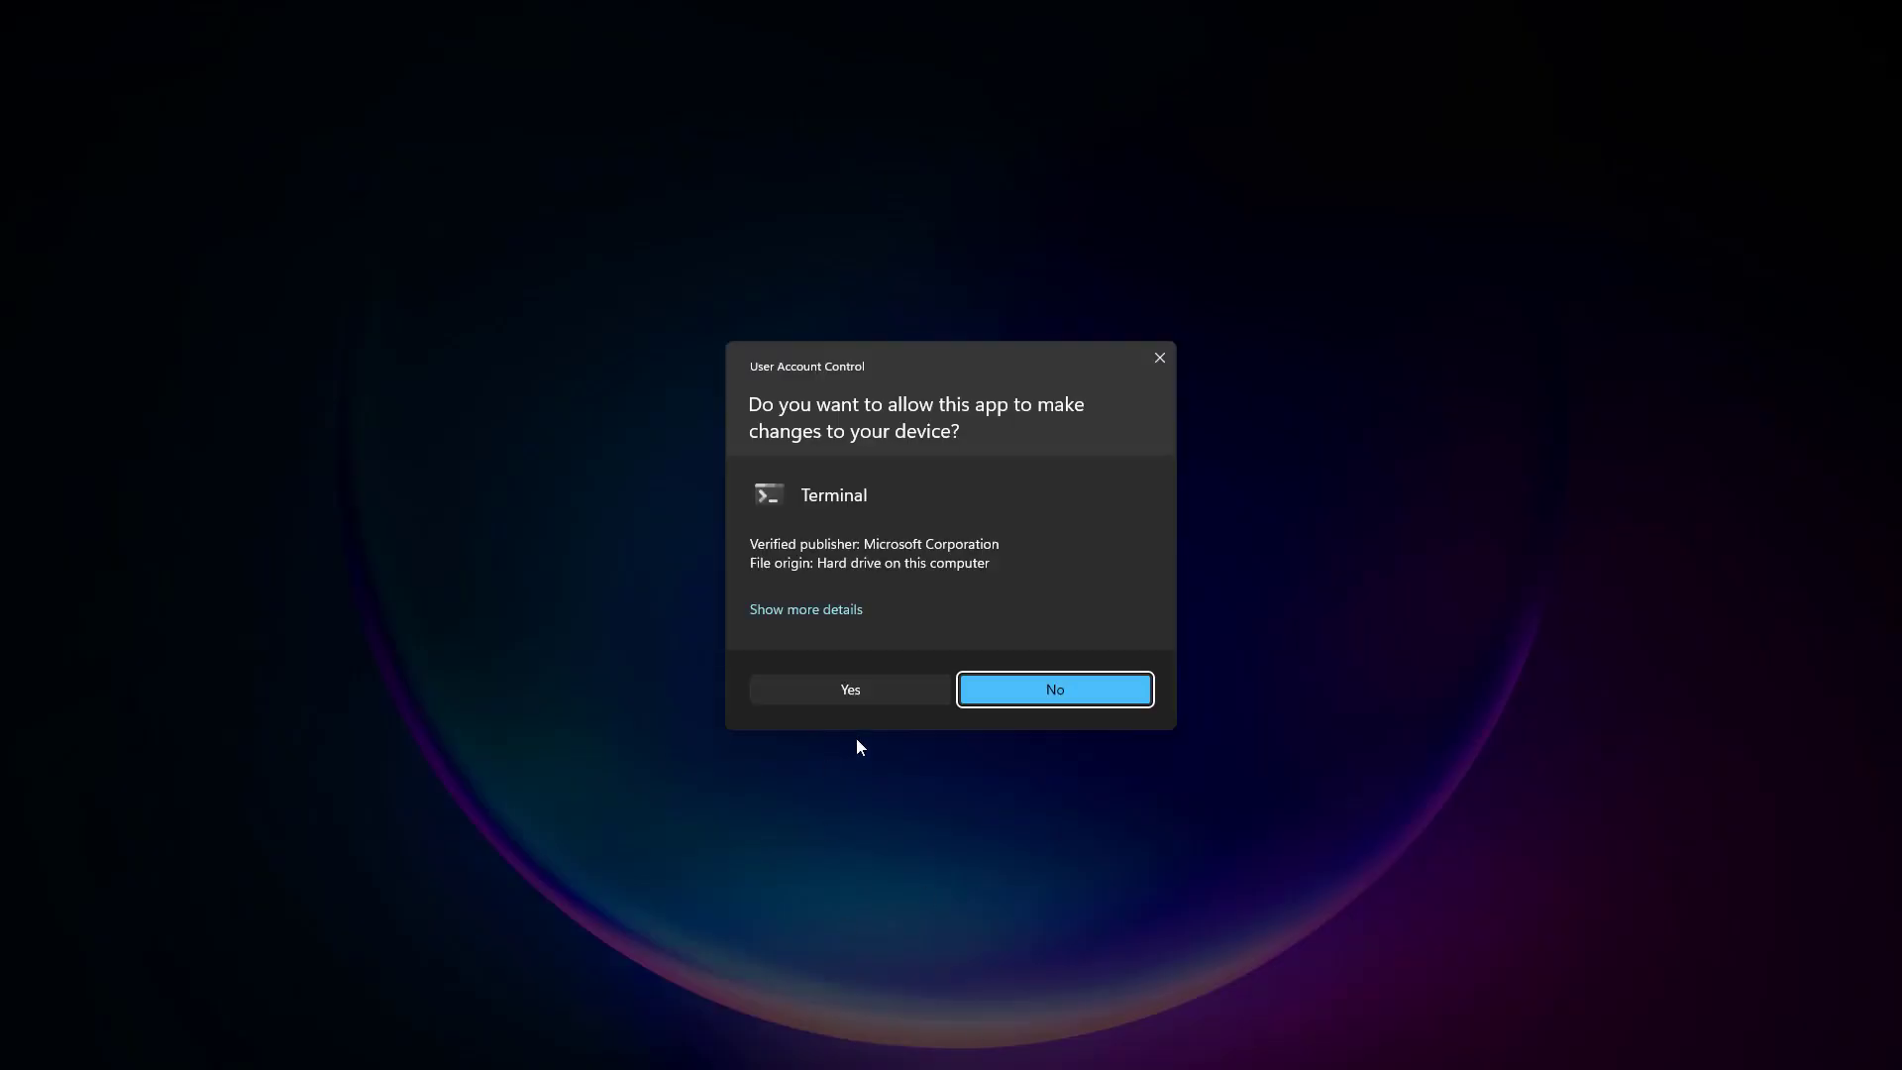
left_click(852, 689)
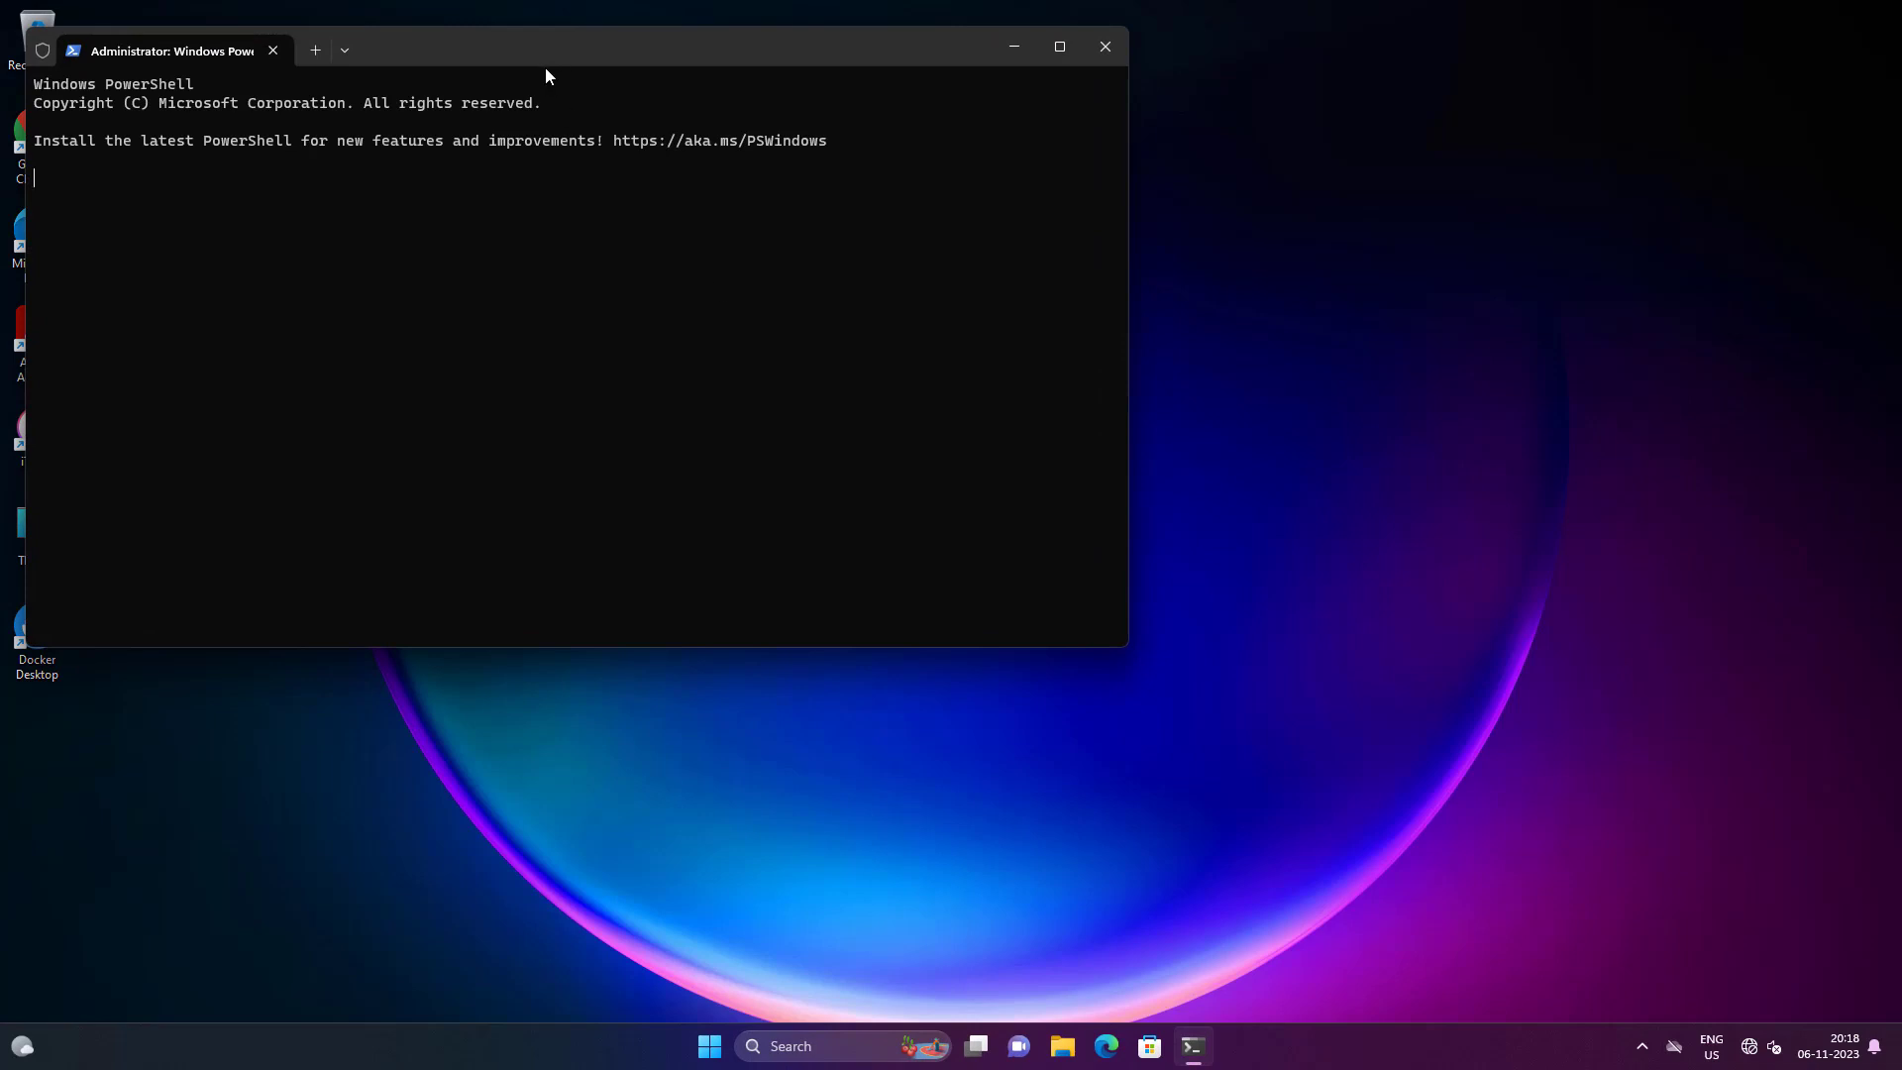
left_click_drag(527, 52, 893, 179)
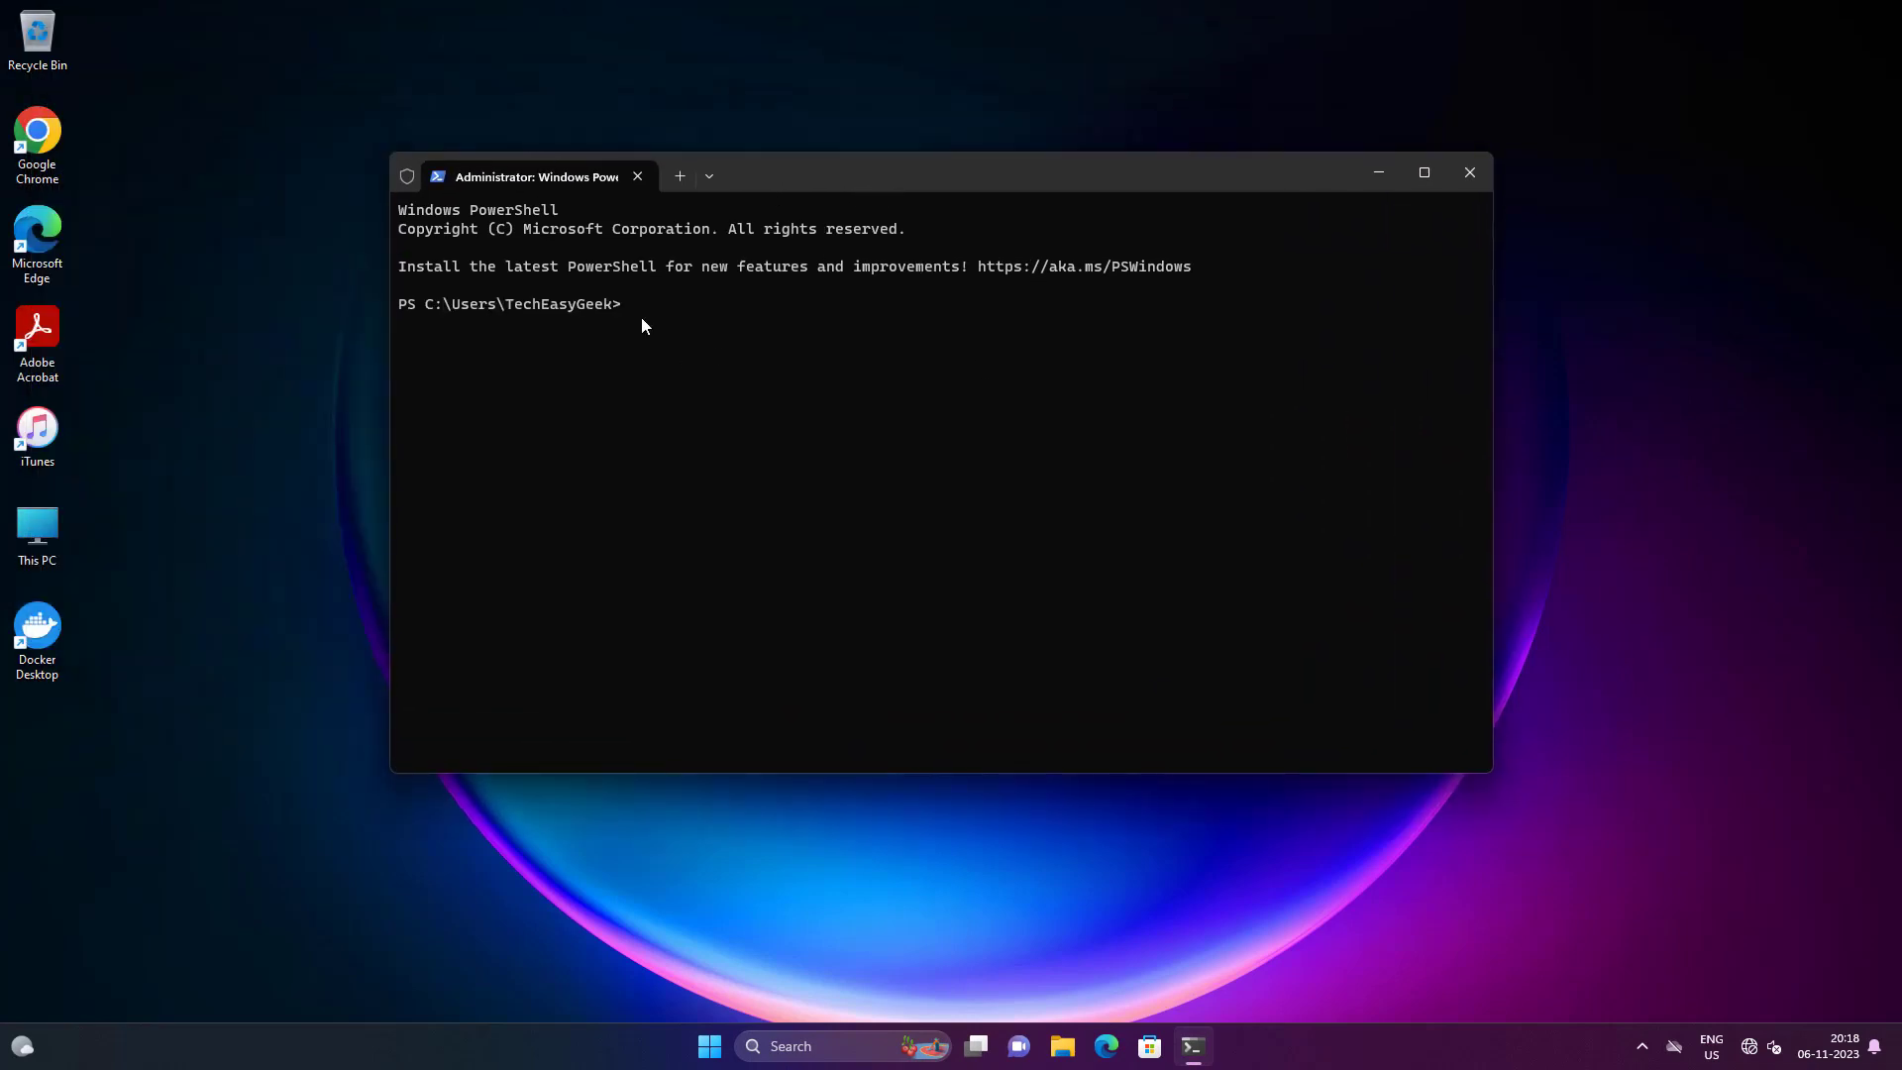
right_click(633, 305)
key("Return")
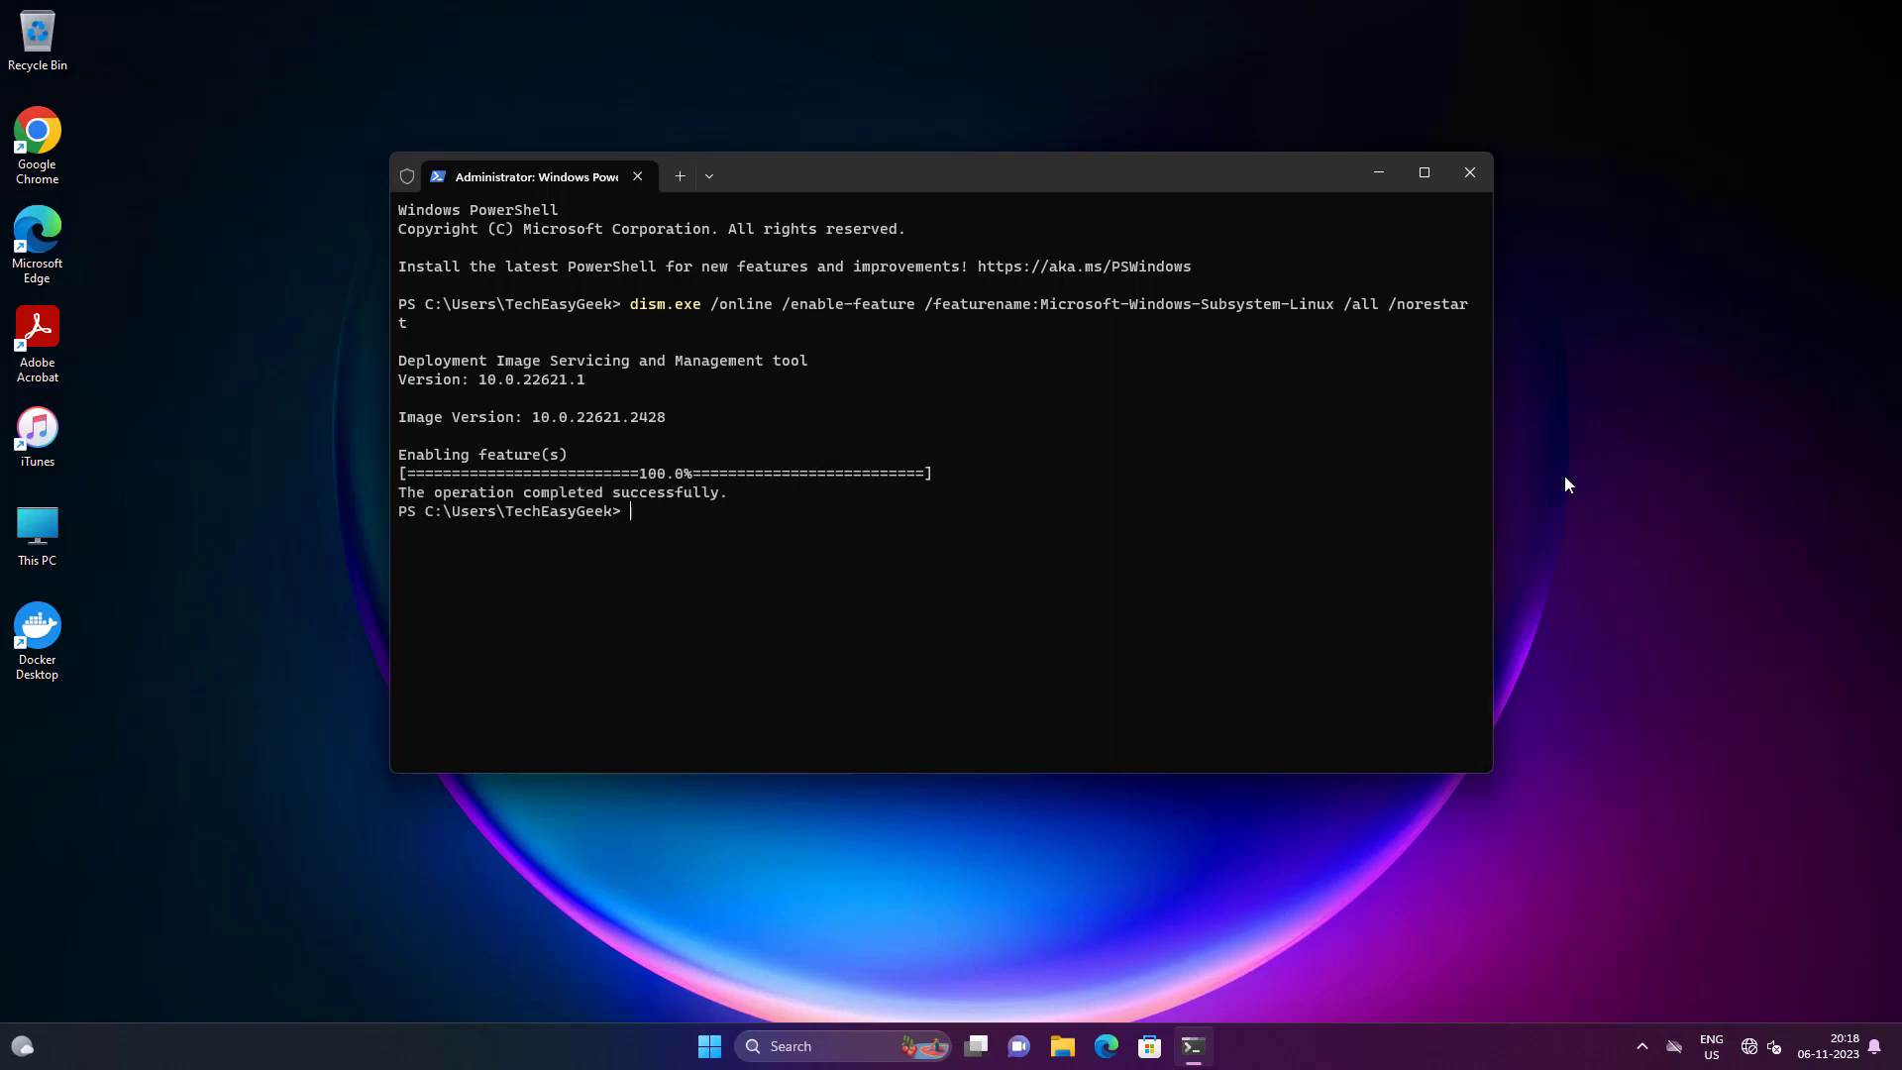
type("exit")
key("Return")
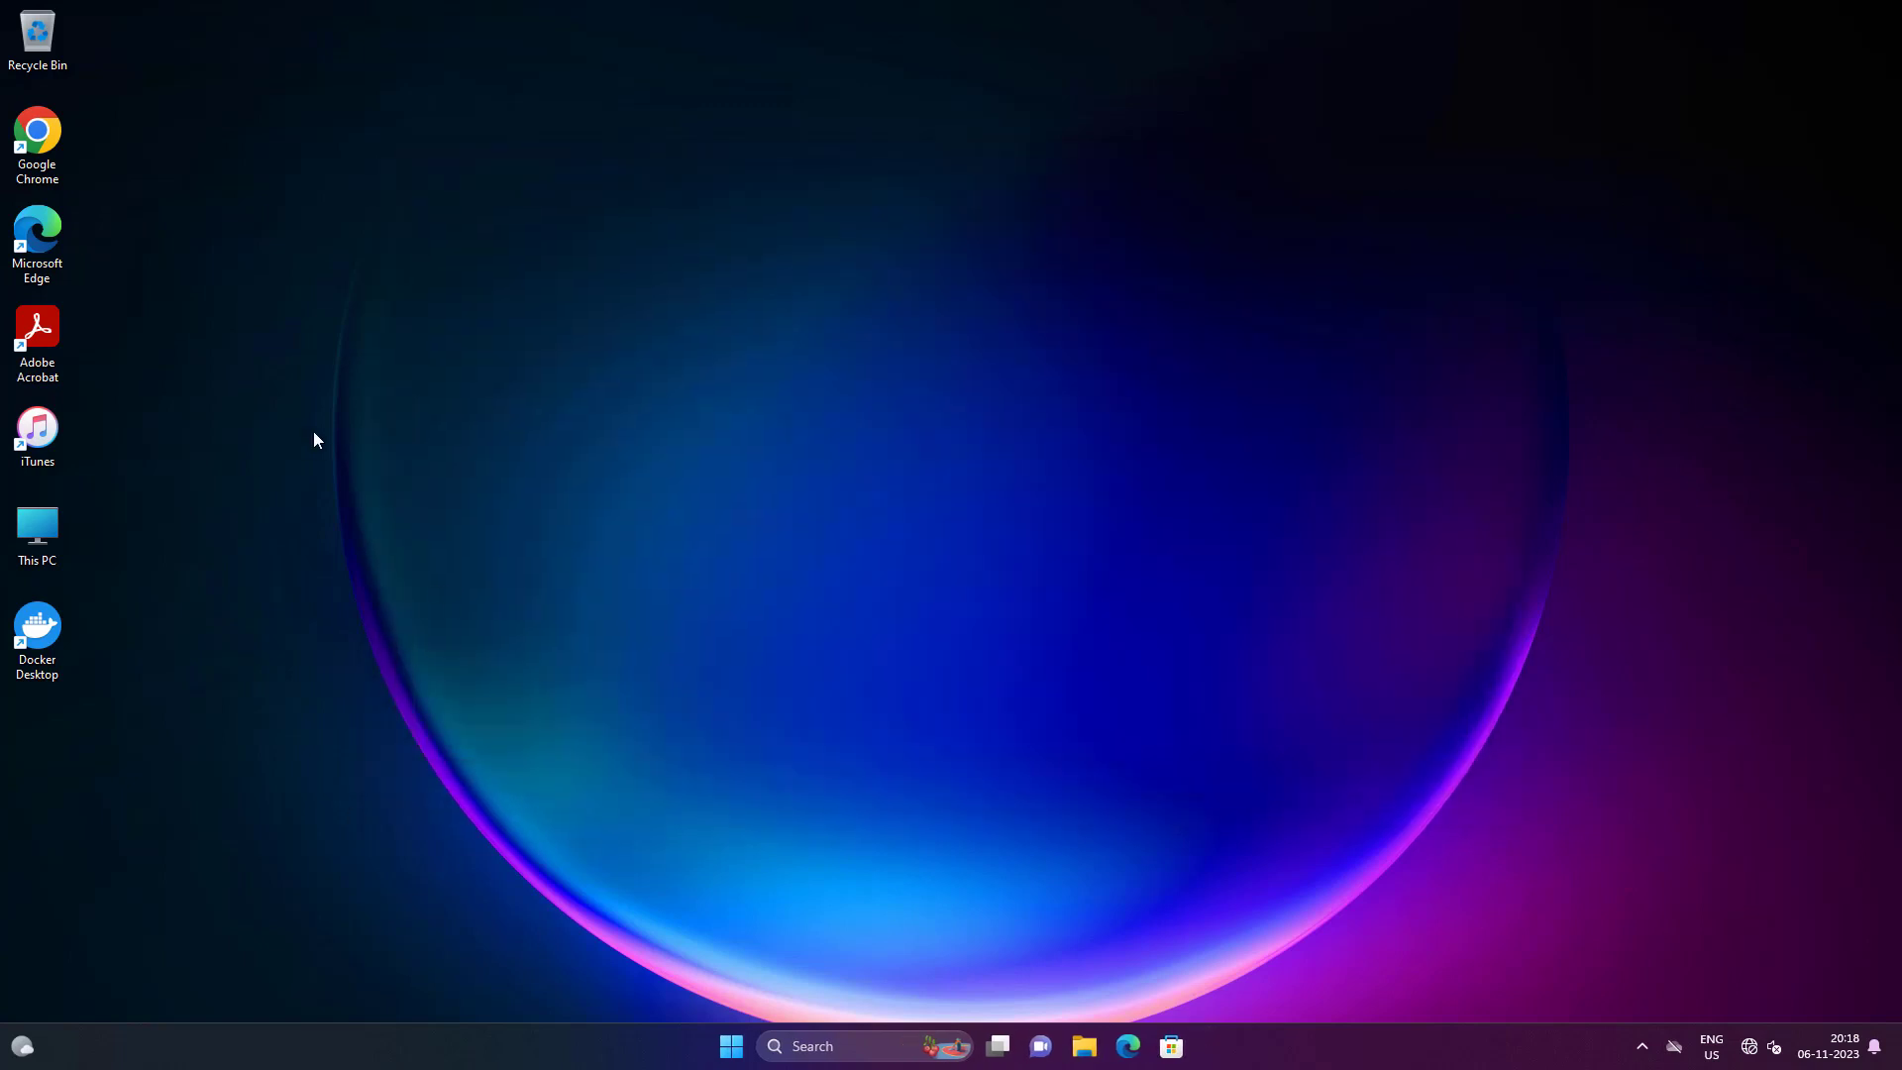
In Chrome, download the WSL2 Linux kernel update package for x64 machines from learn.microsoft.com/en-gb/windows/wsl/install-manual#step-4---download-the-linux-kernel-update-package
double_click(37, 139)
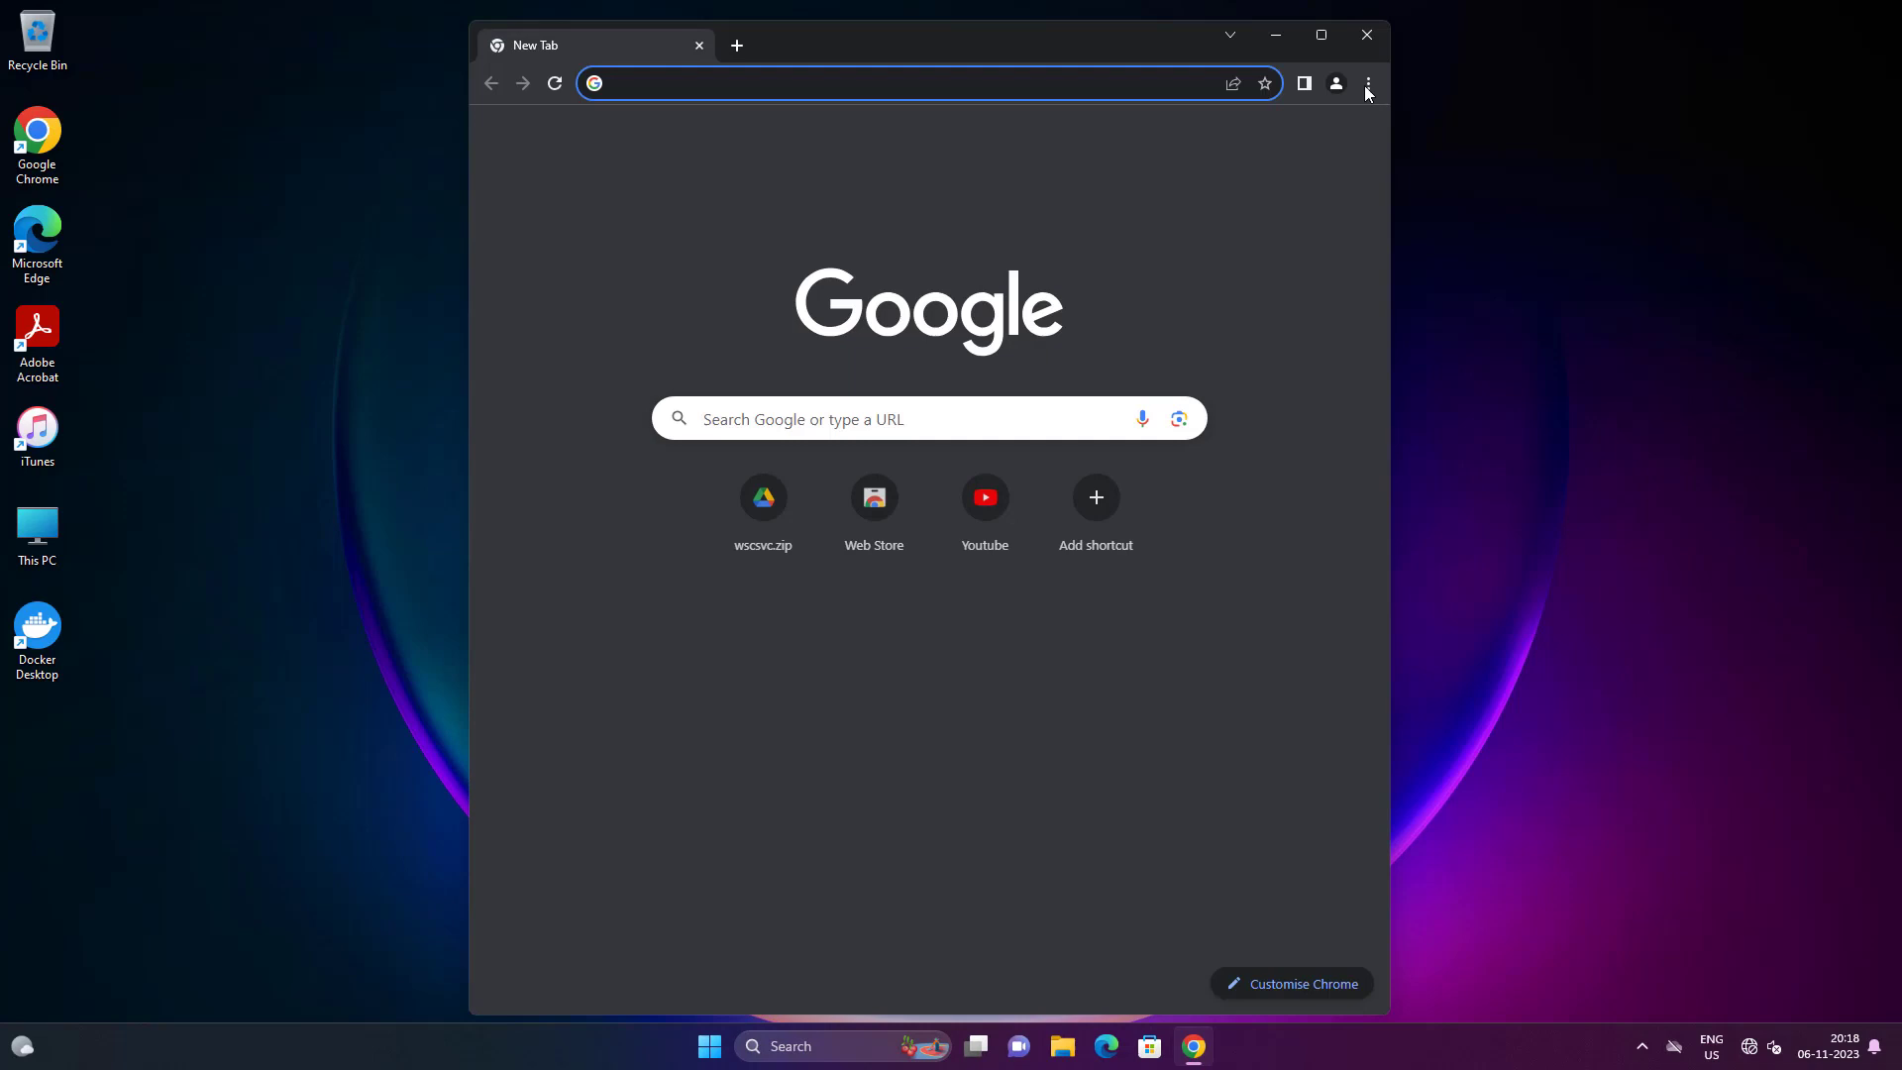
left_click(1321, 34)
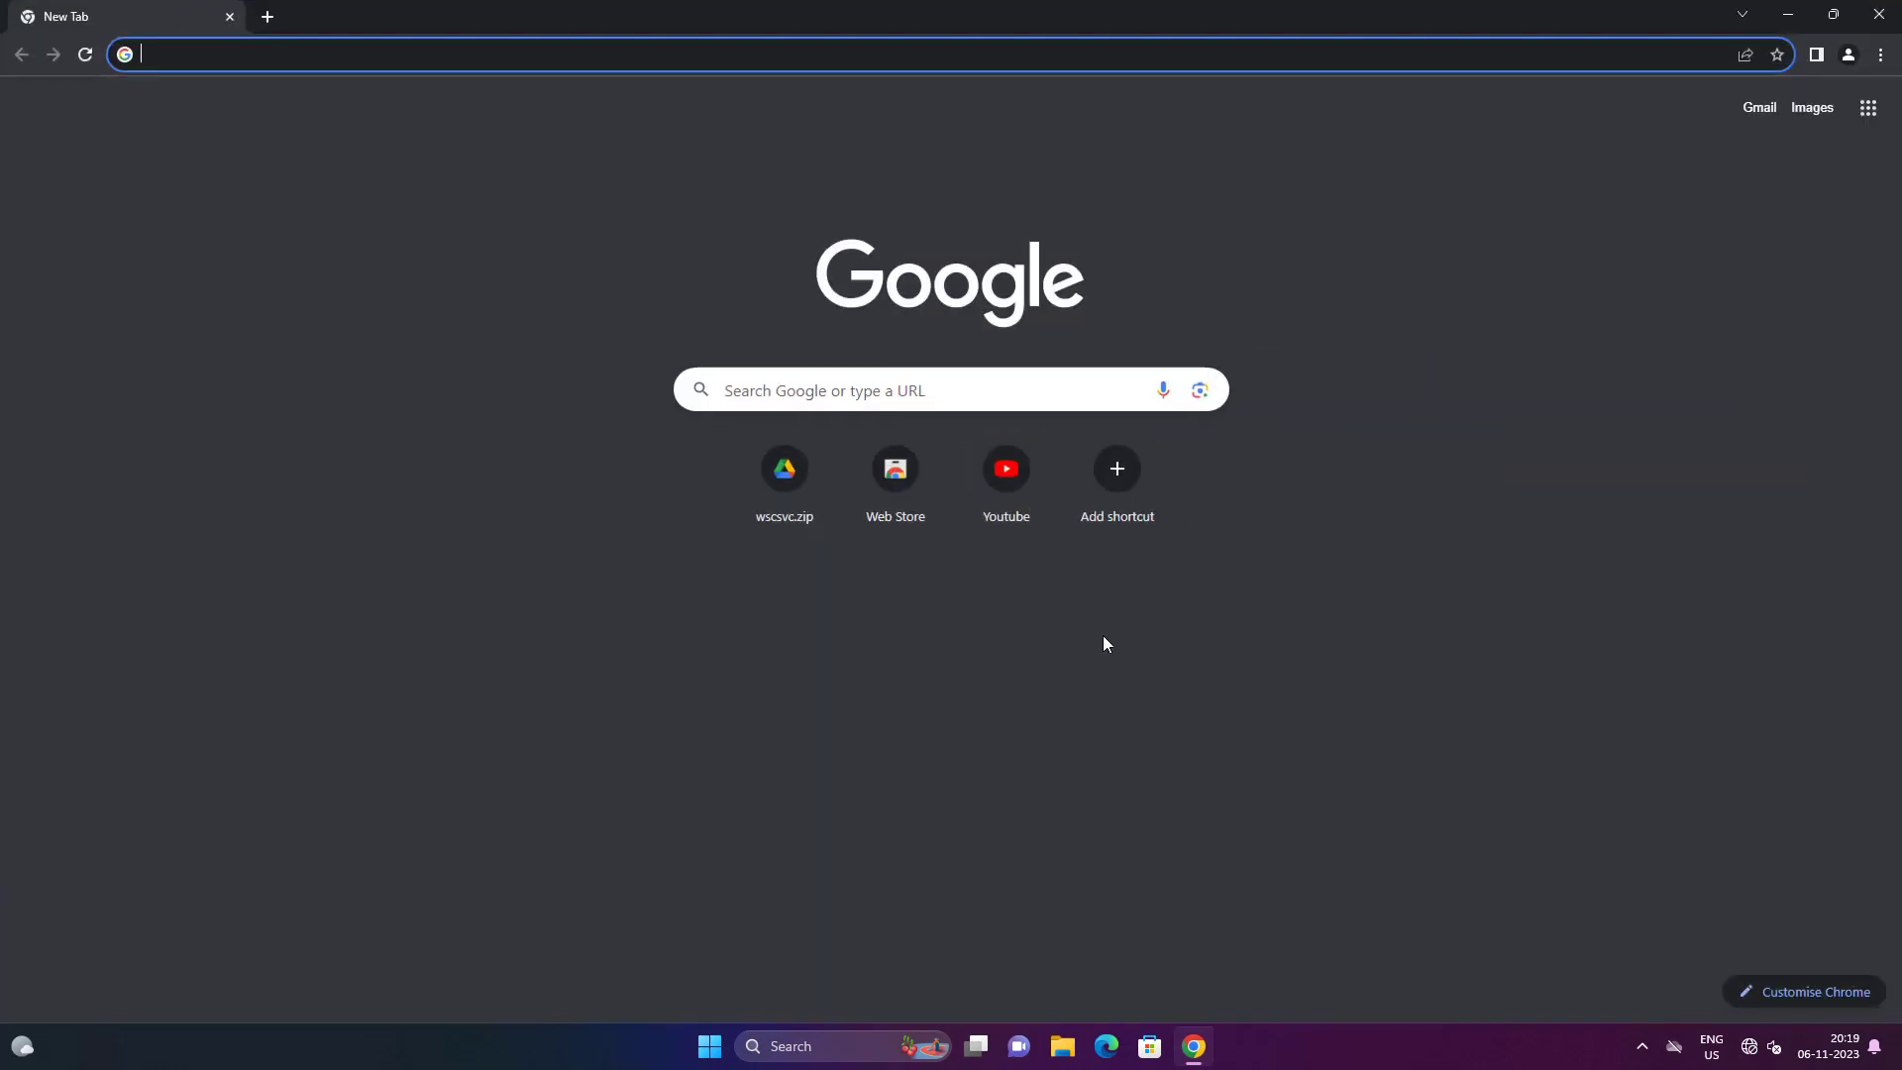
right_click(167, 61)
left_click(250, 210)
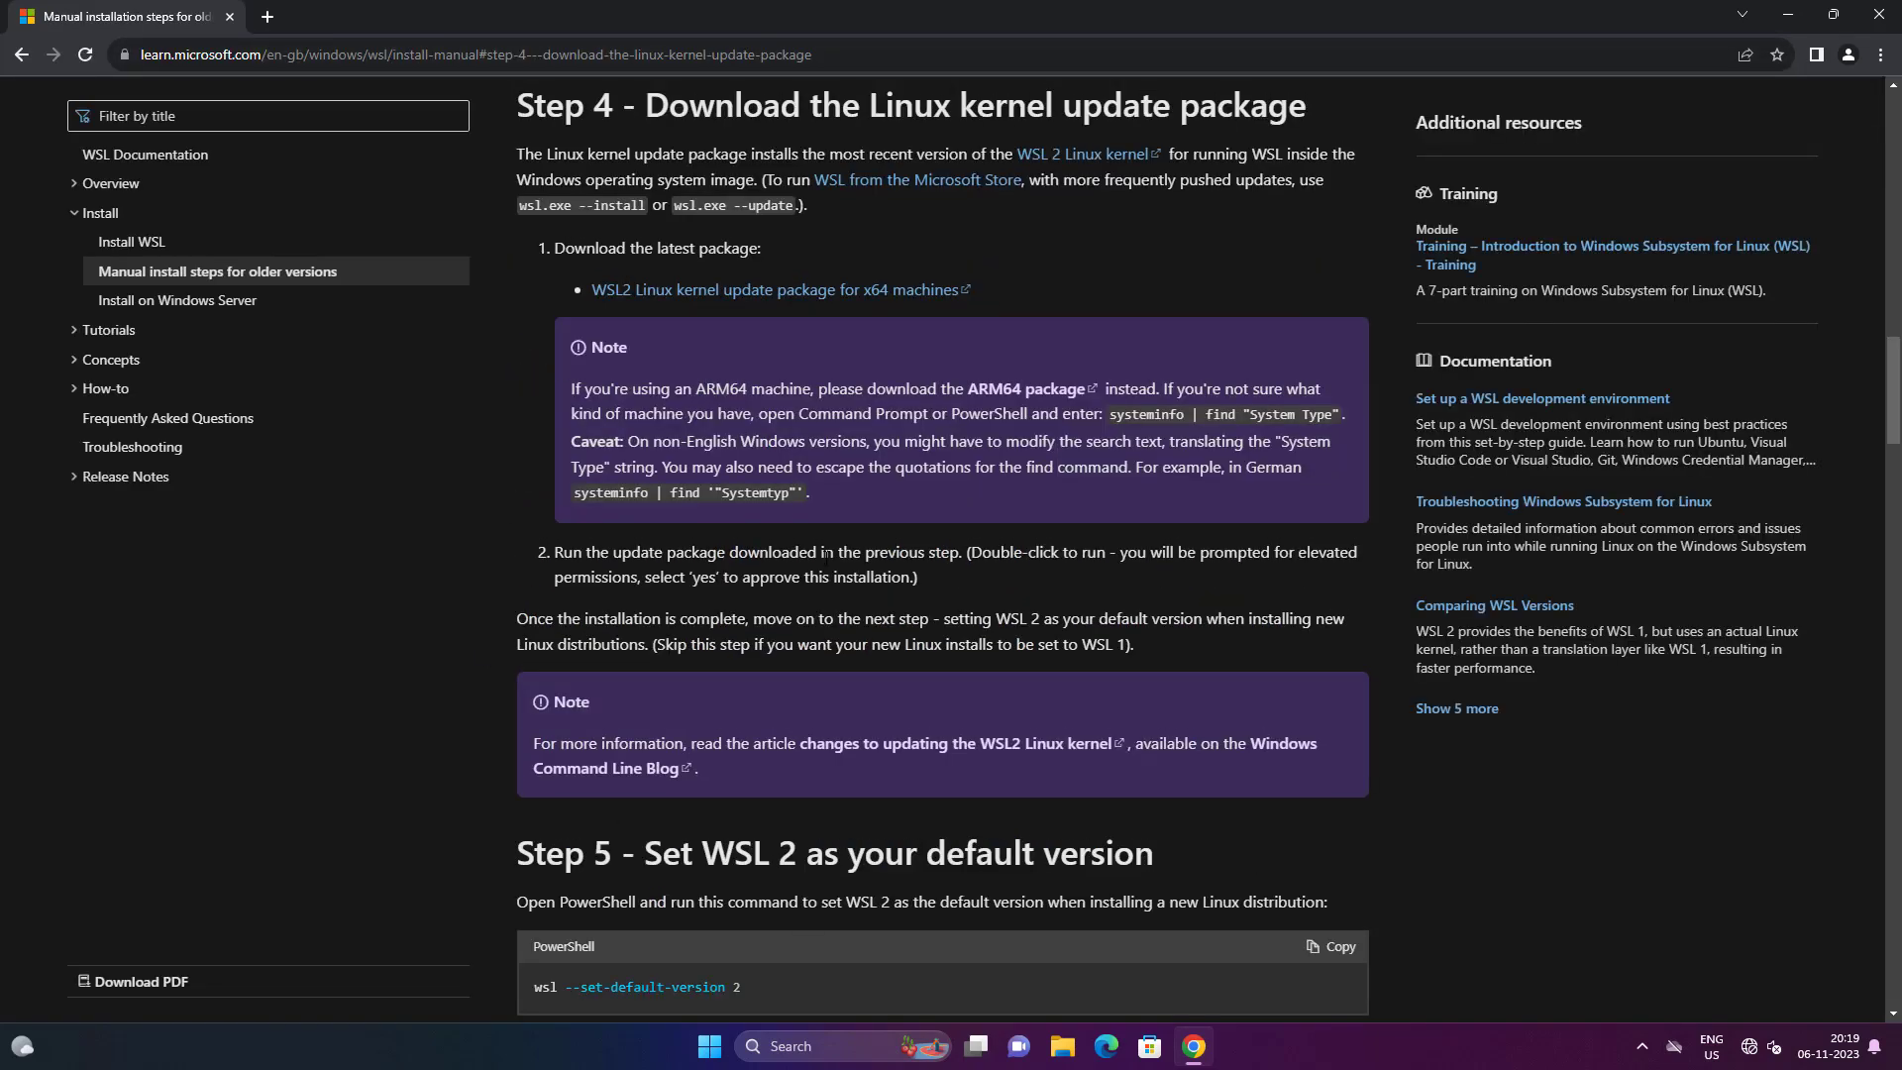
left_click(858, 301)
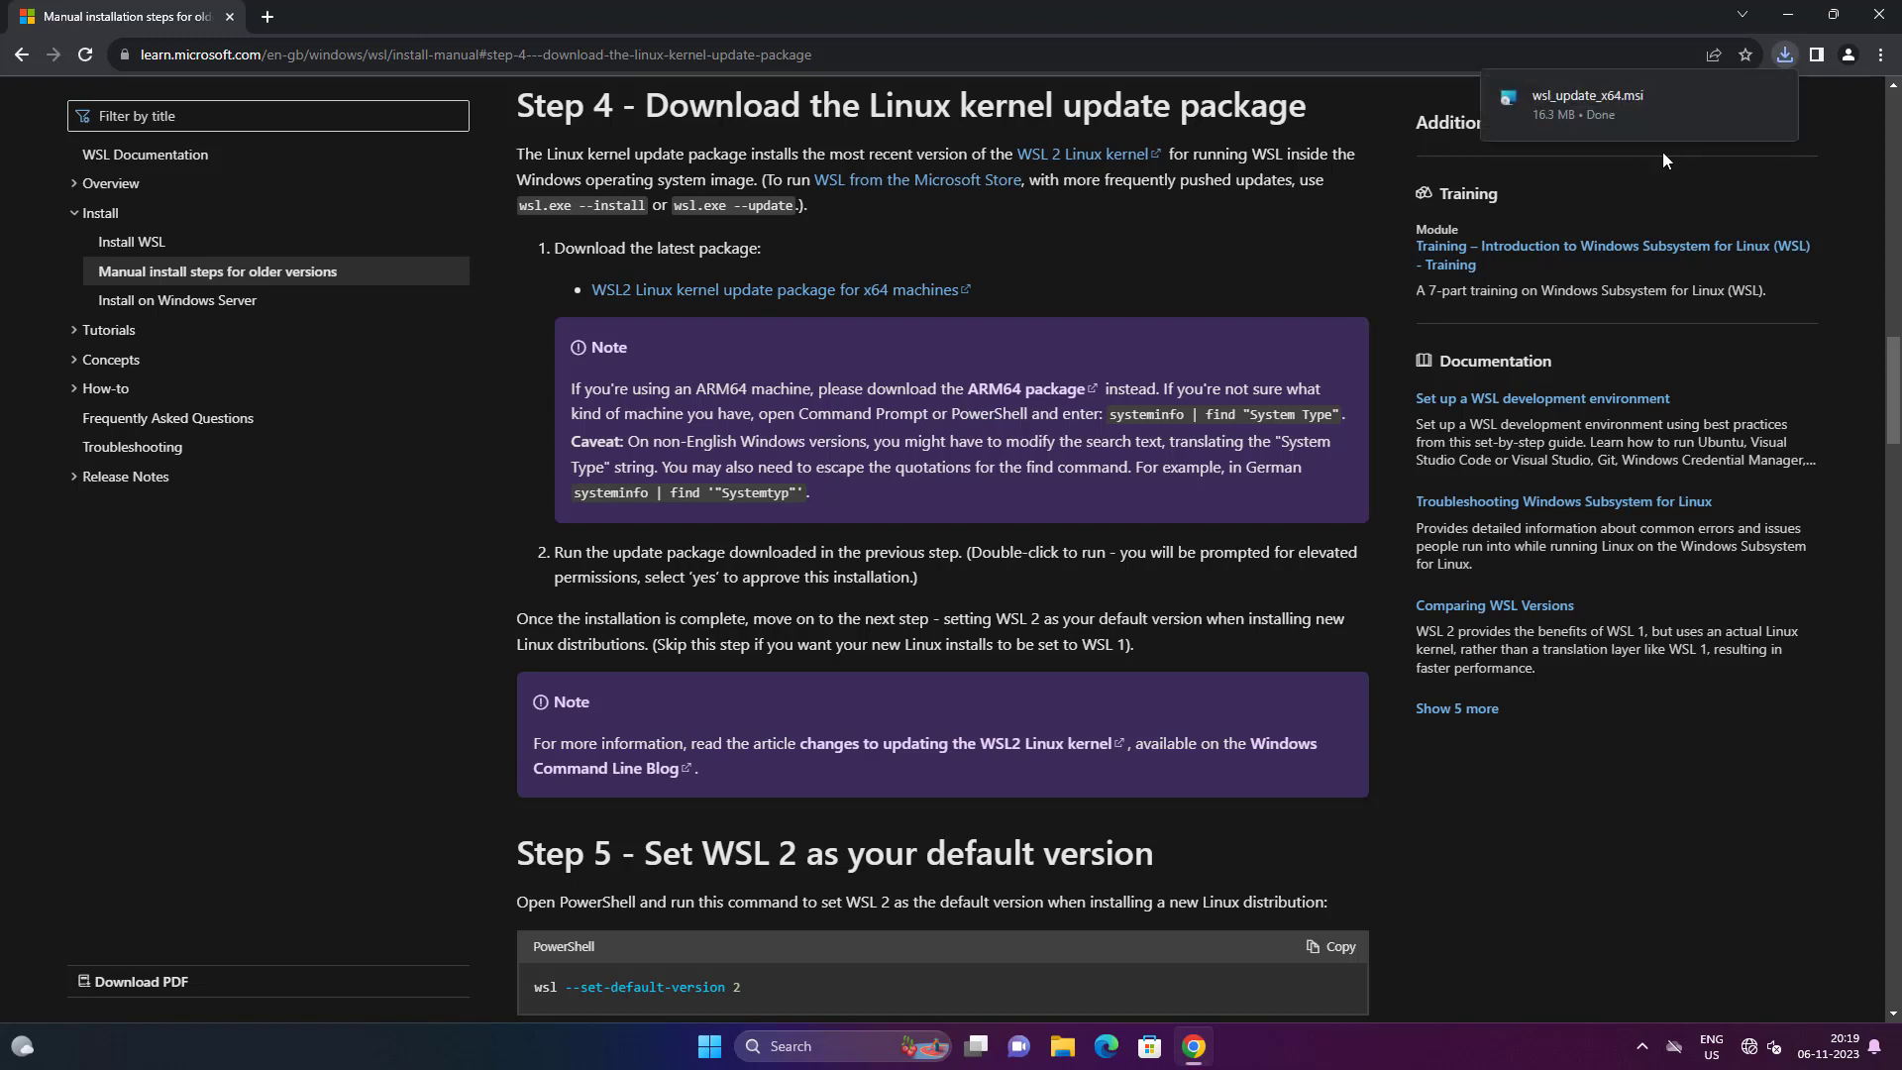
Install the downloaded wsl_update_x64.msi package through its setup wizard and close the browser
left_click(1607, 93)
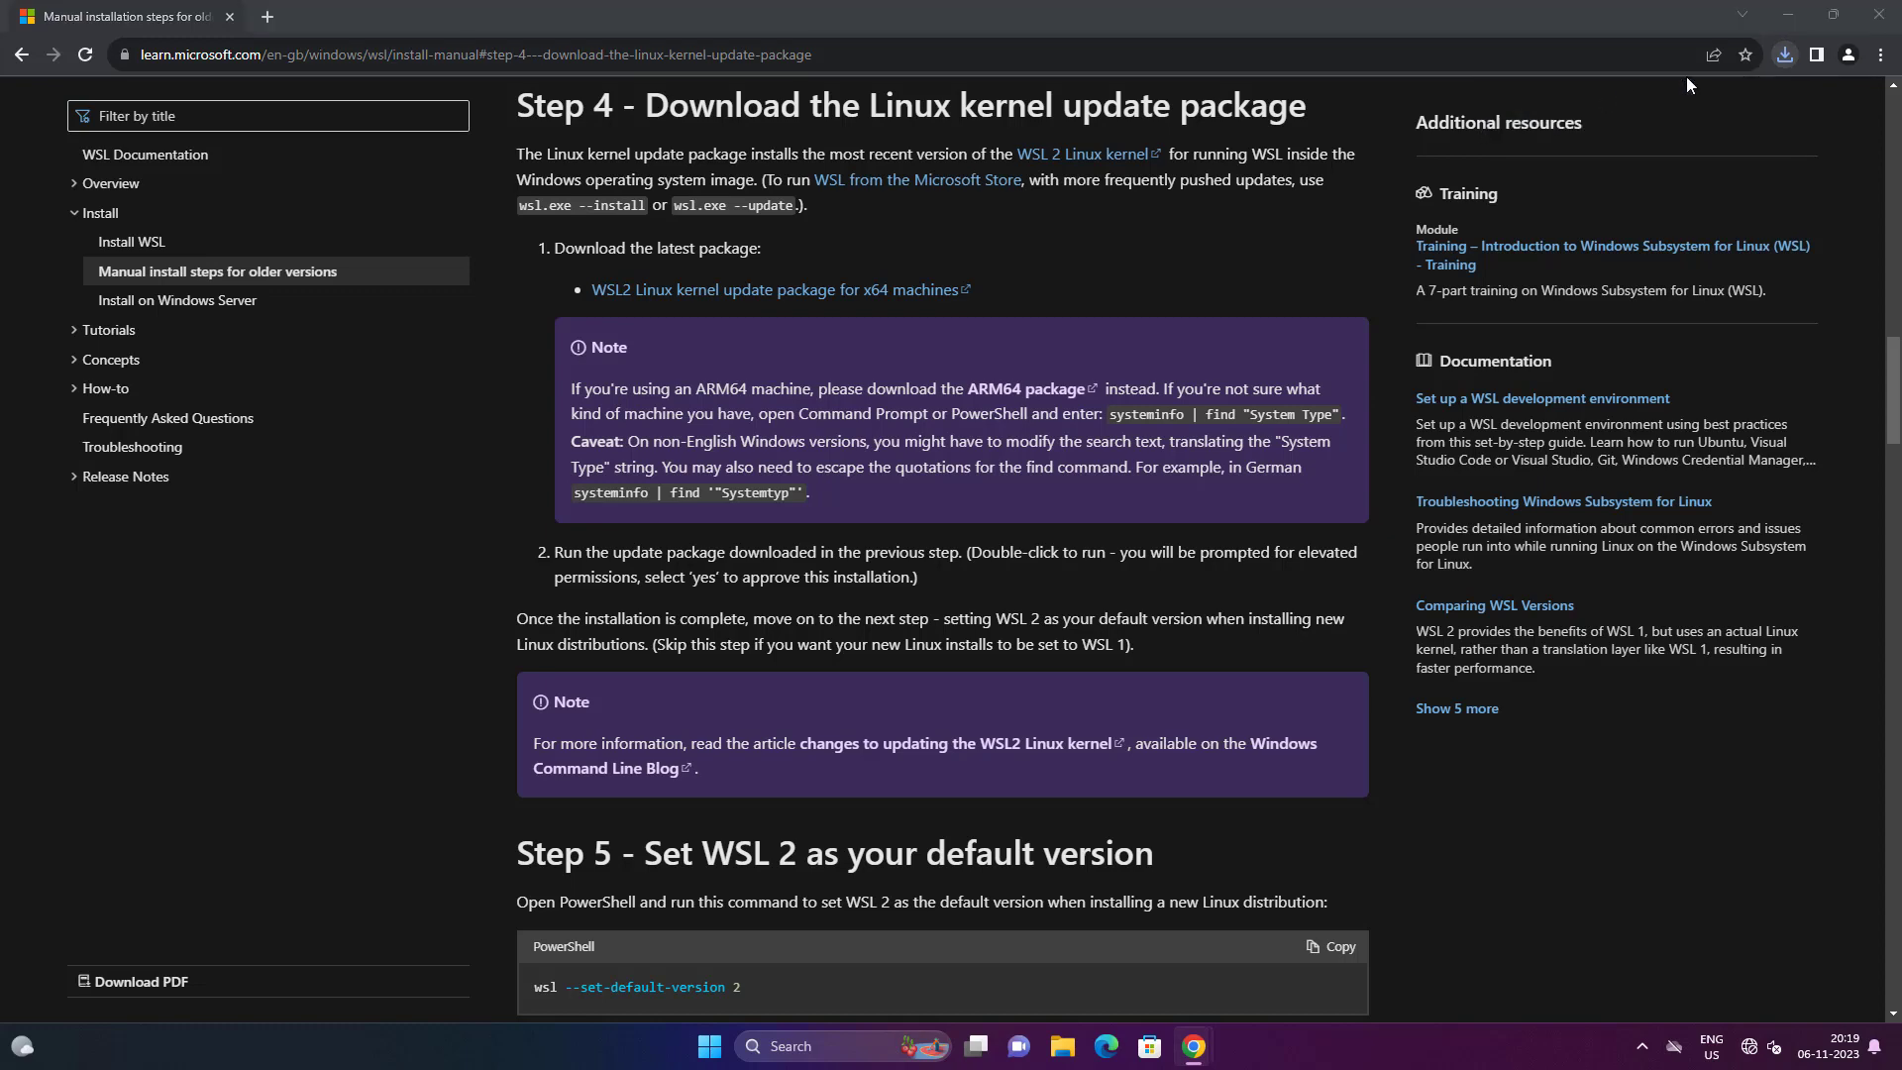
left_click(1787, 16)
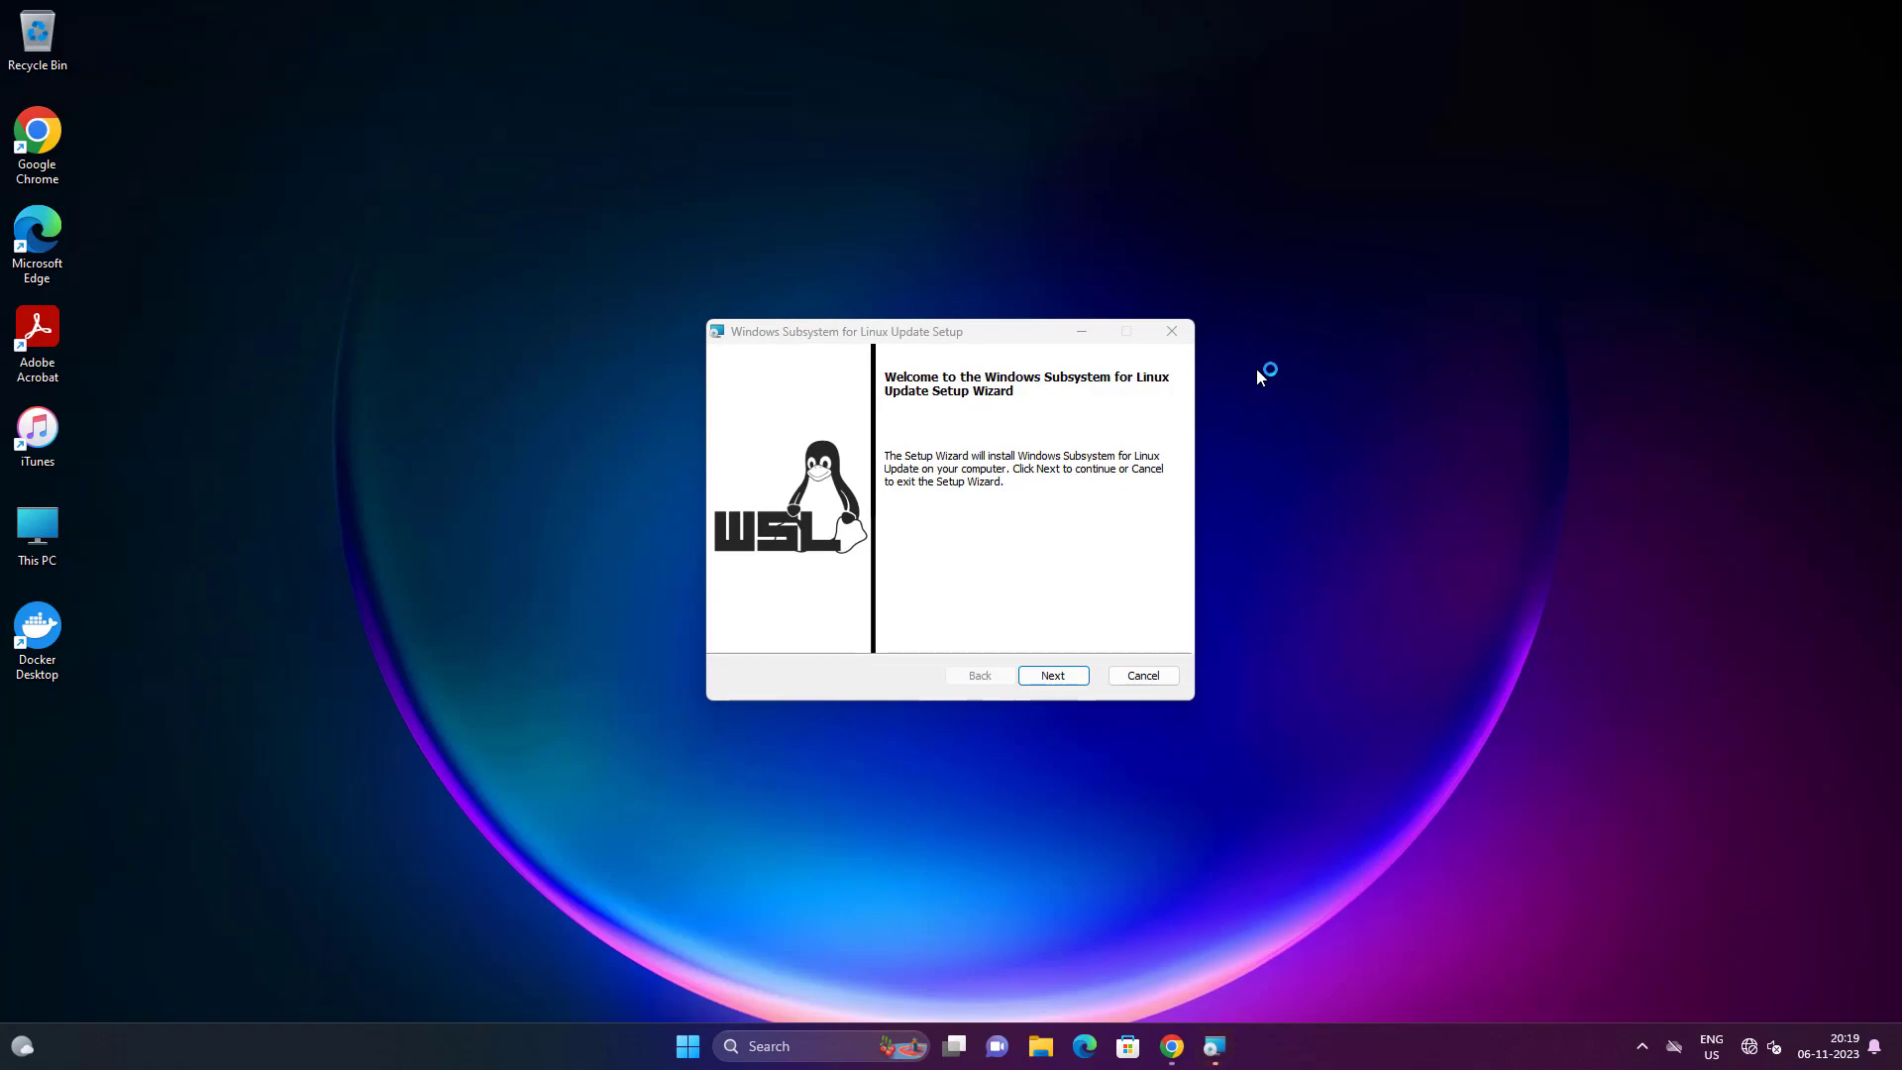
left_click(1048, 675)
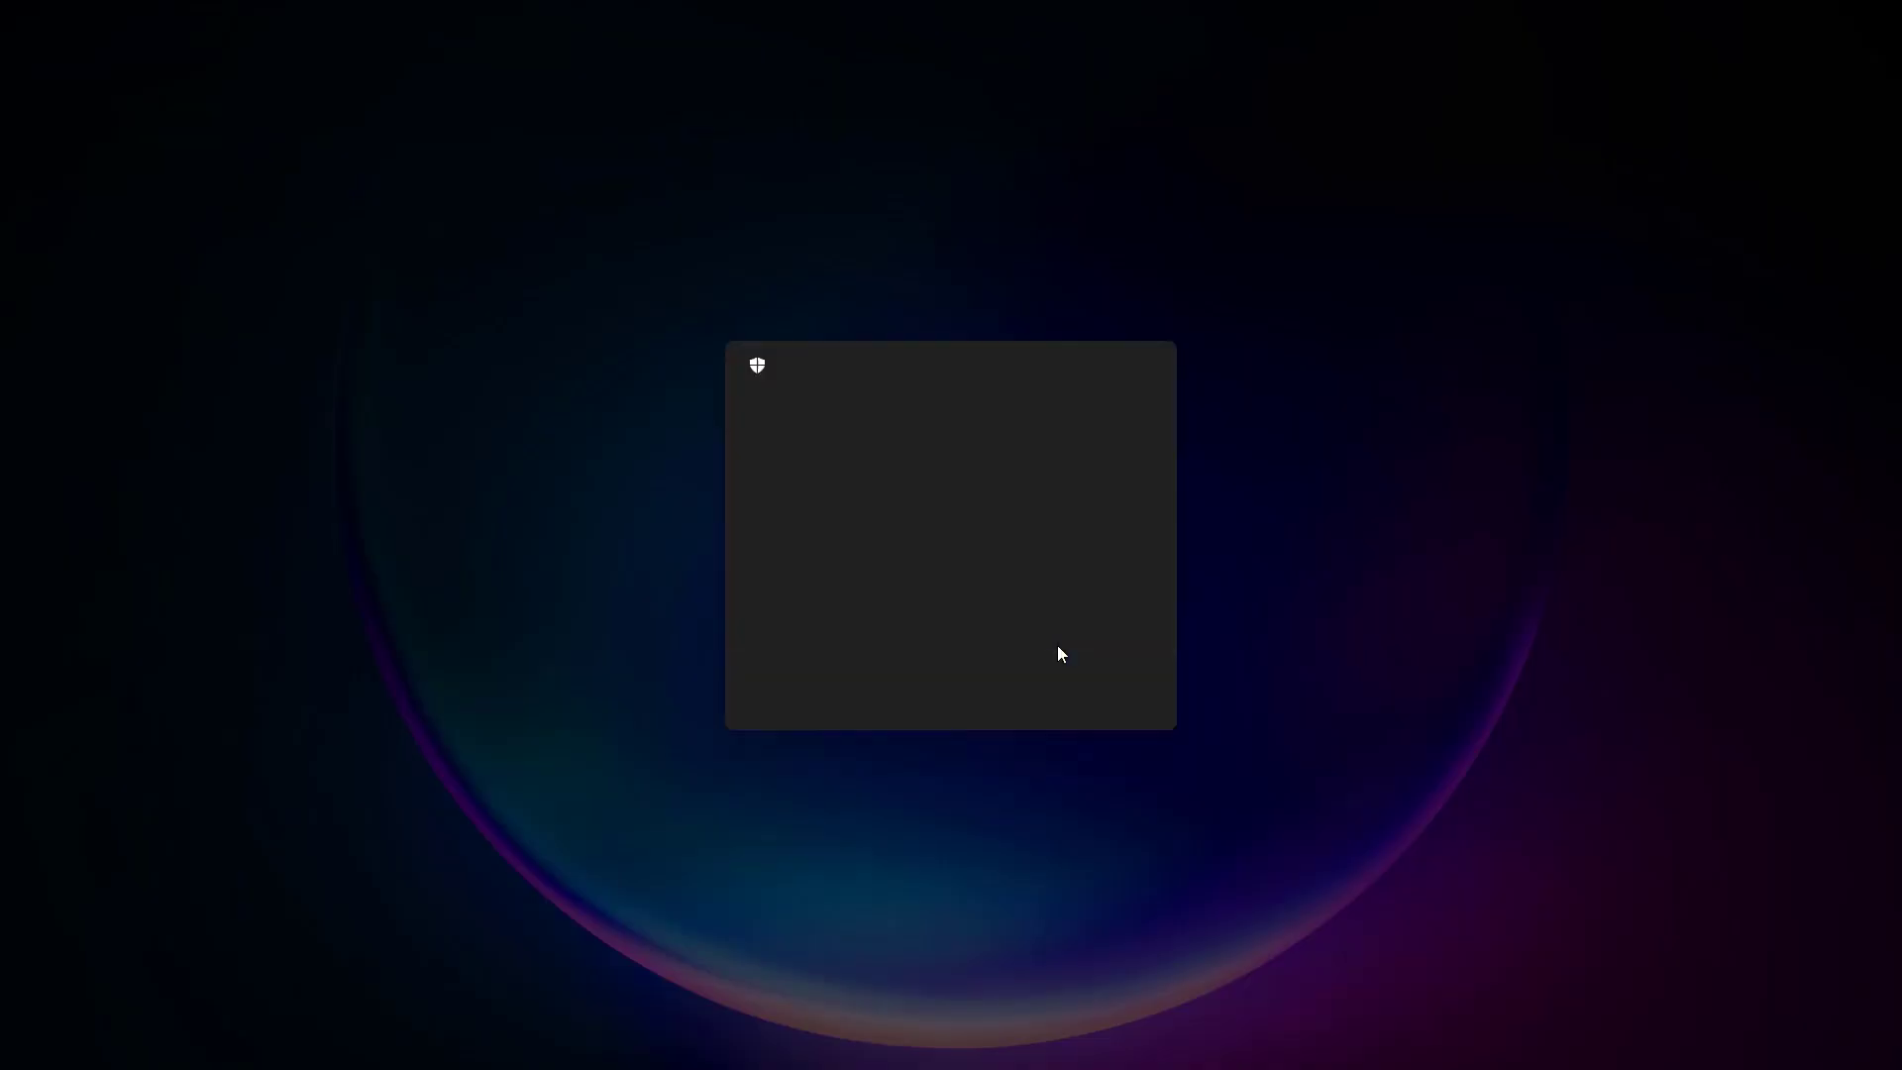
left_click(1055, 687)
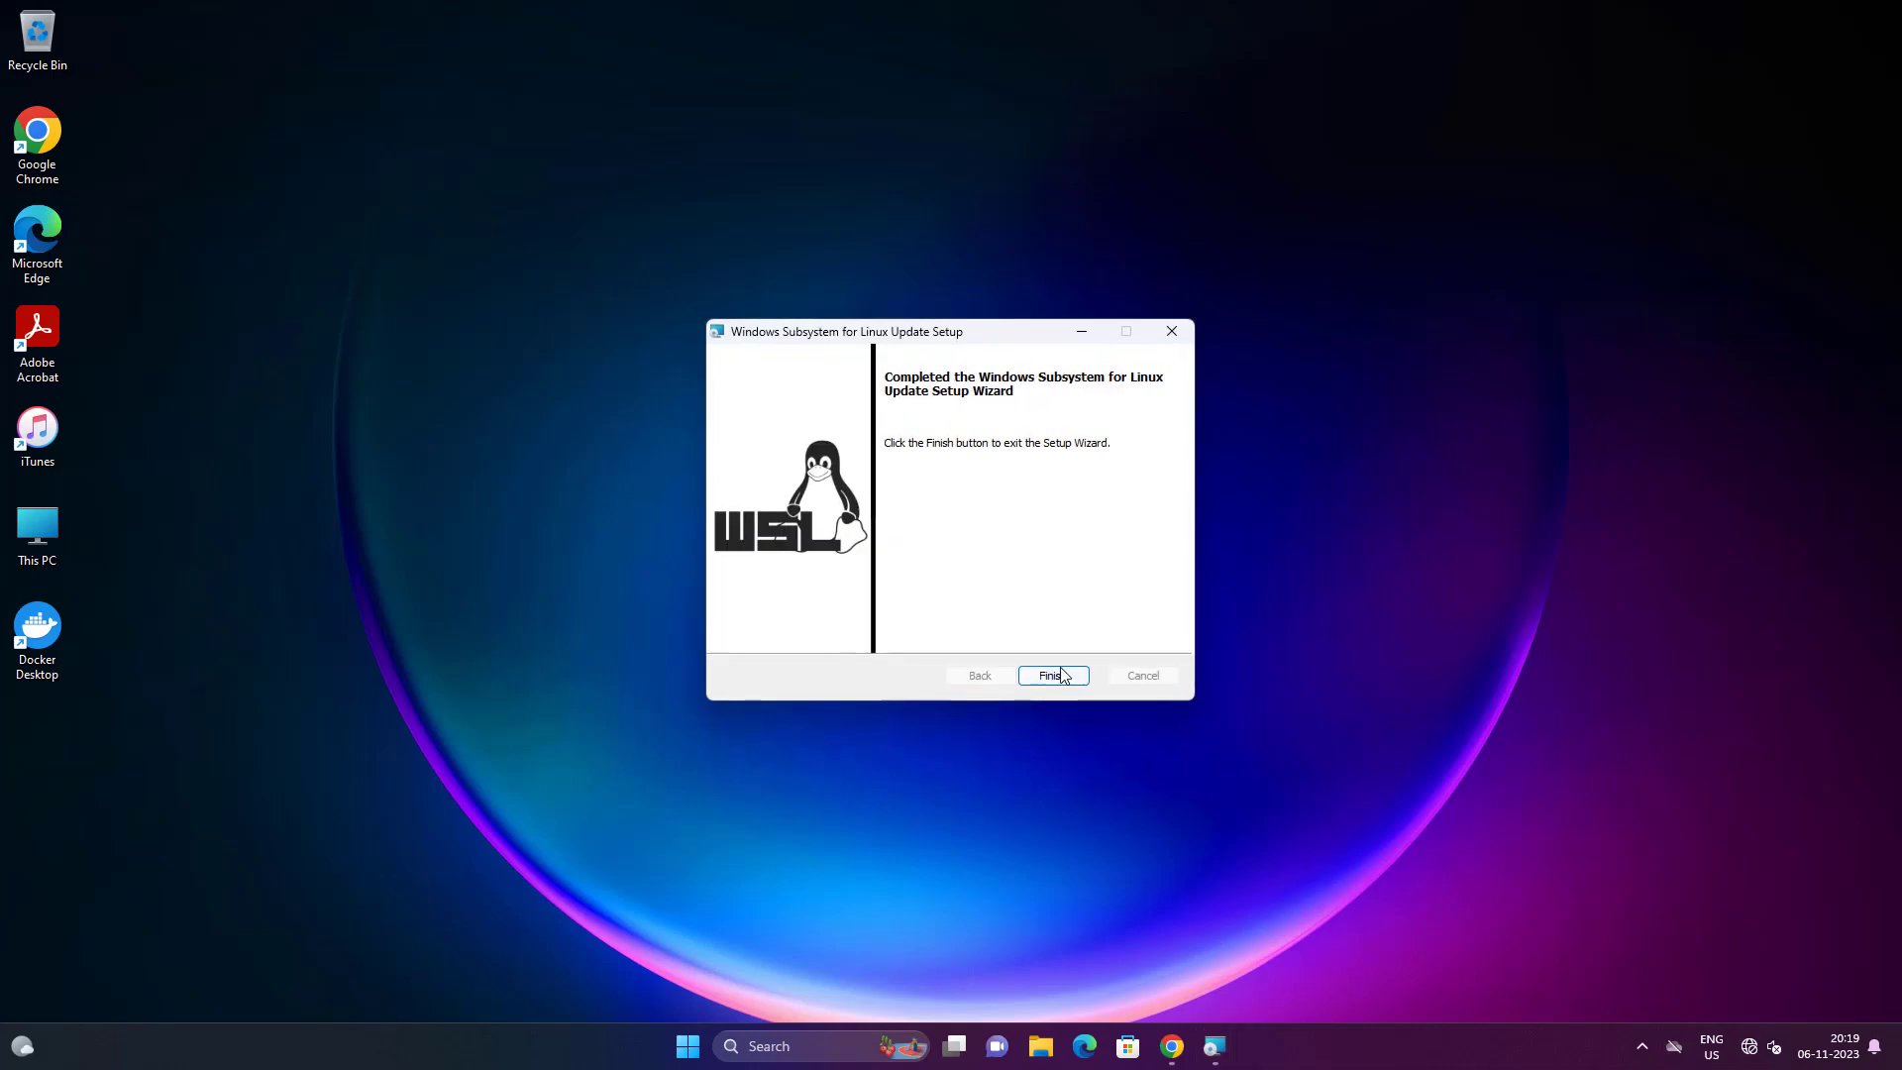
left_click(1054, 676)
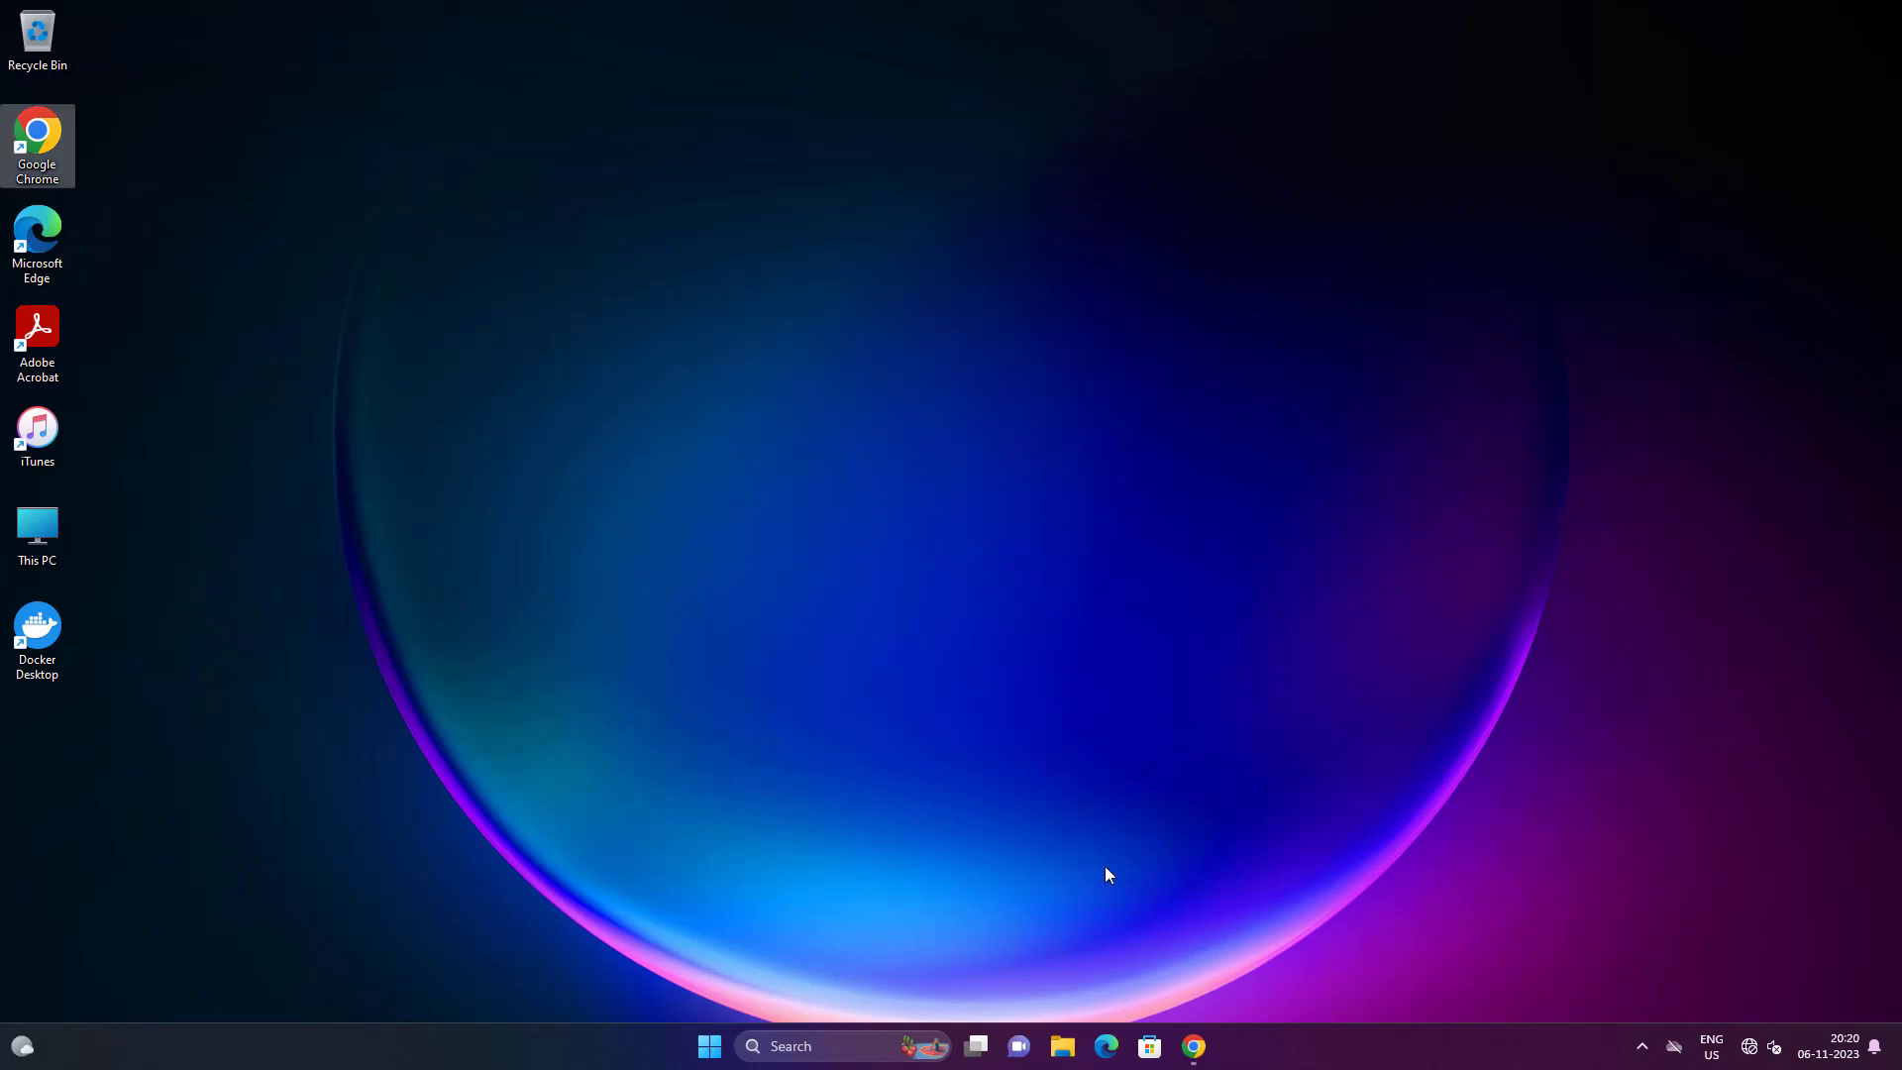
left_click(1193, 1046)
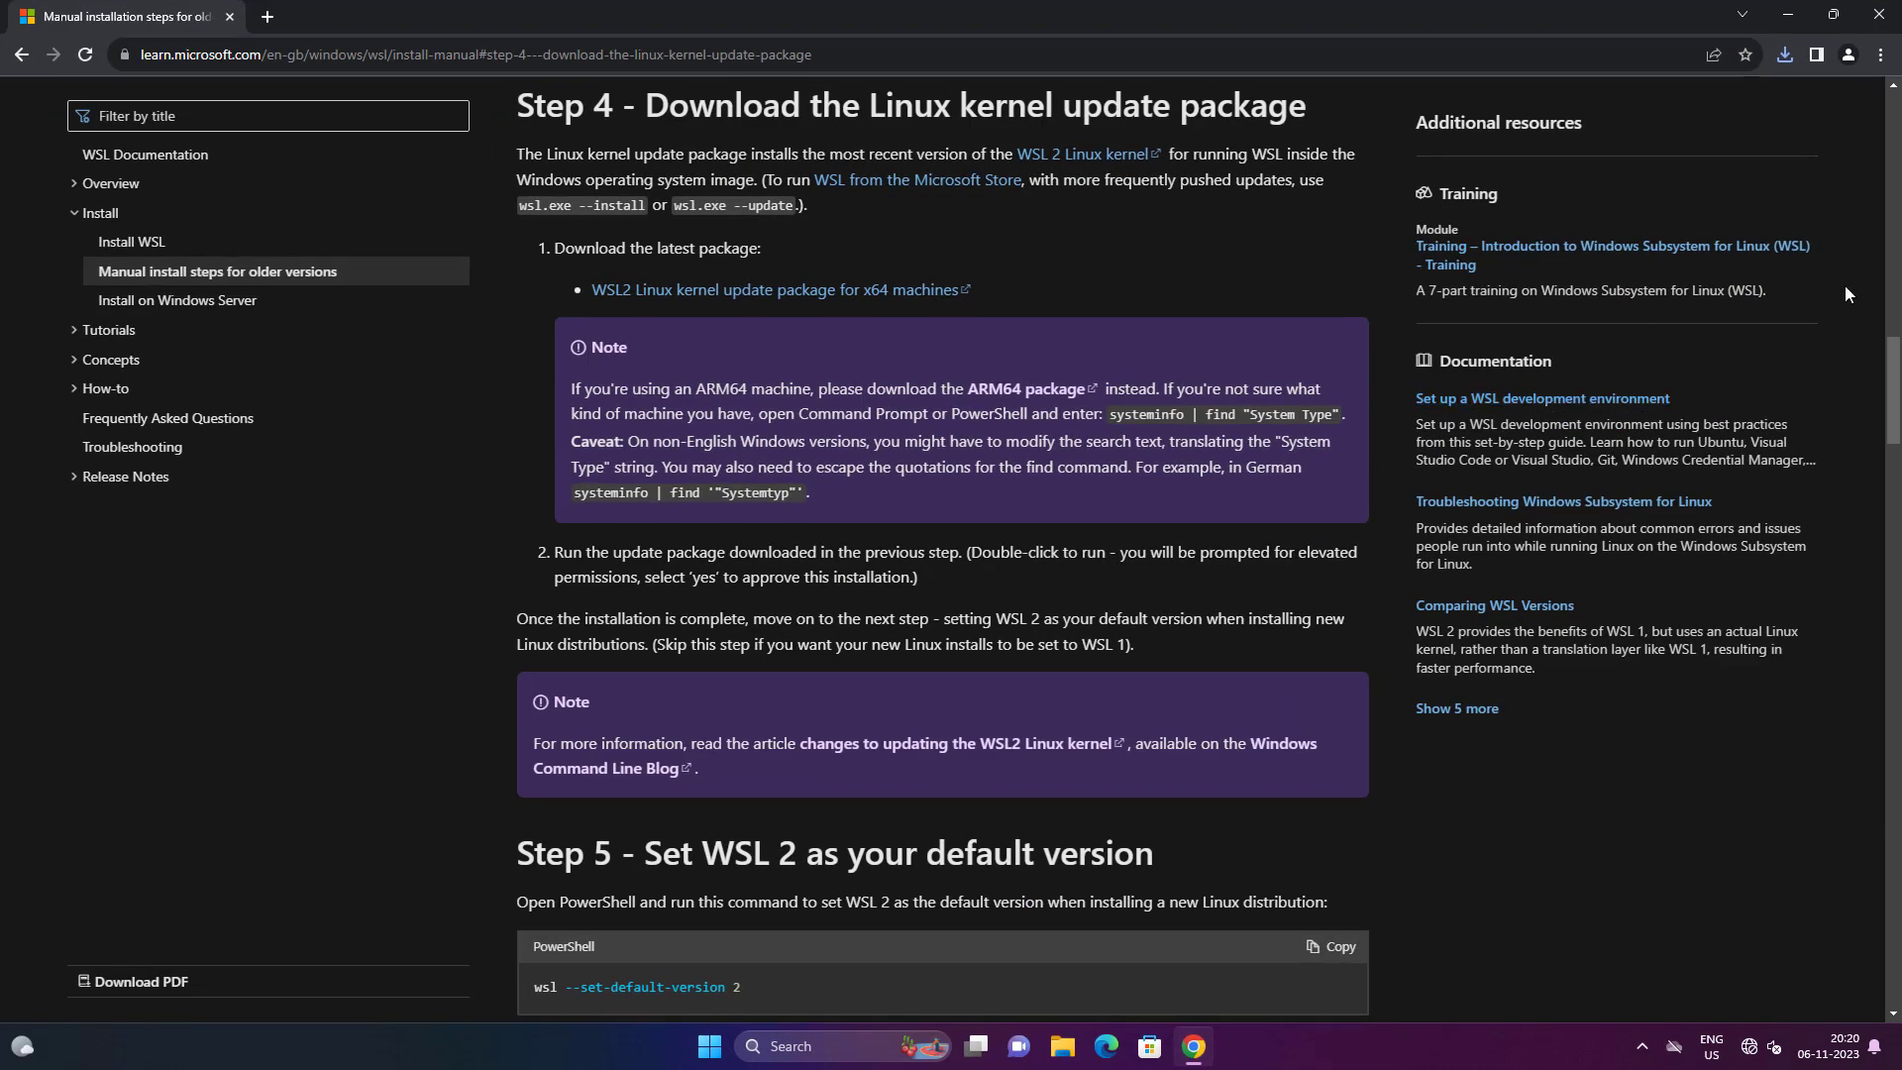
left_click(1879, 14)
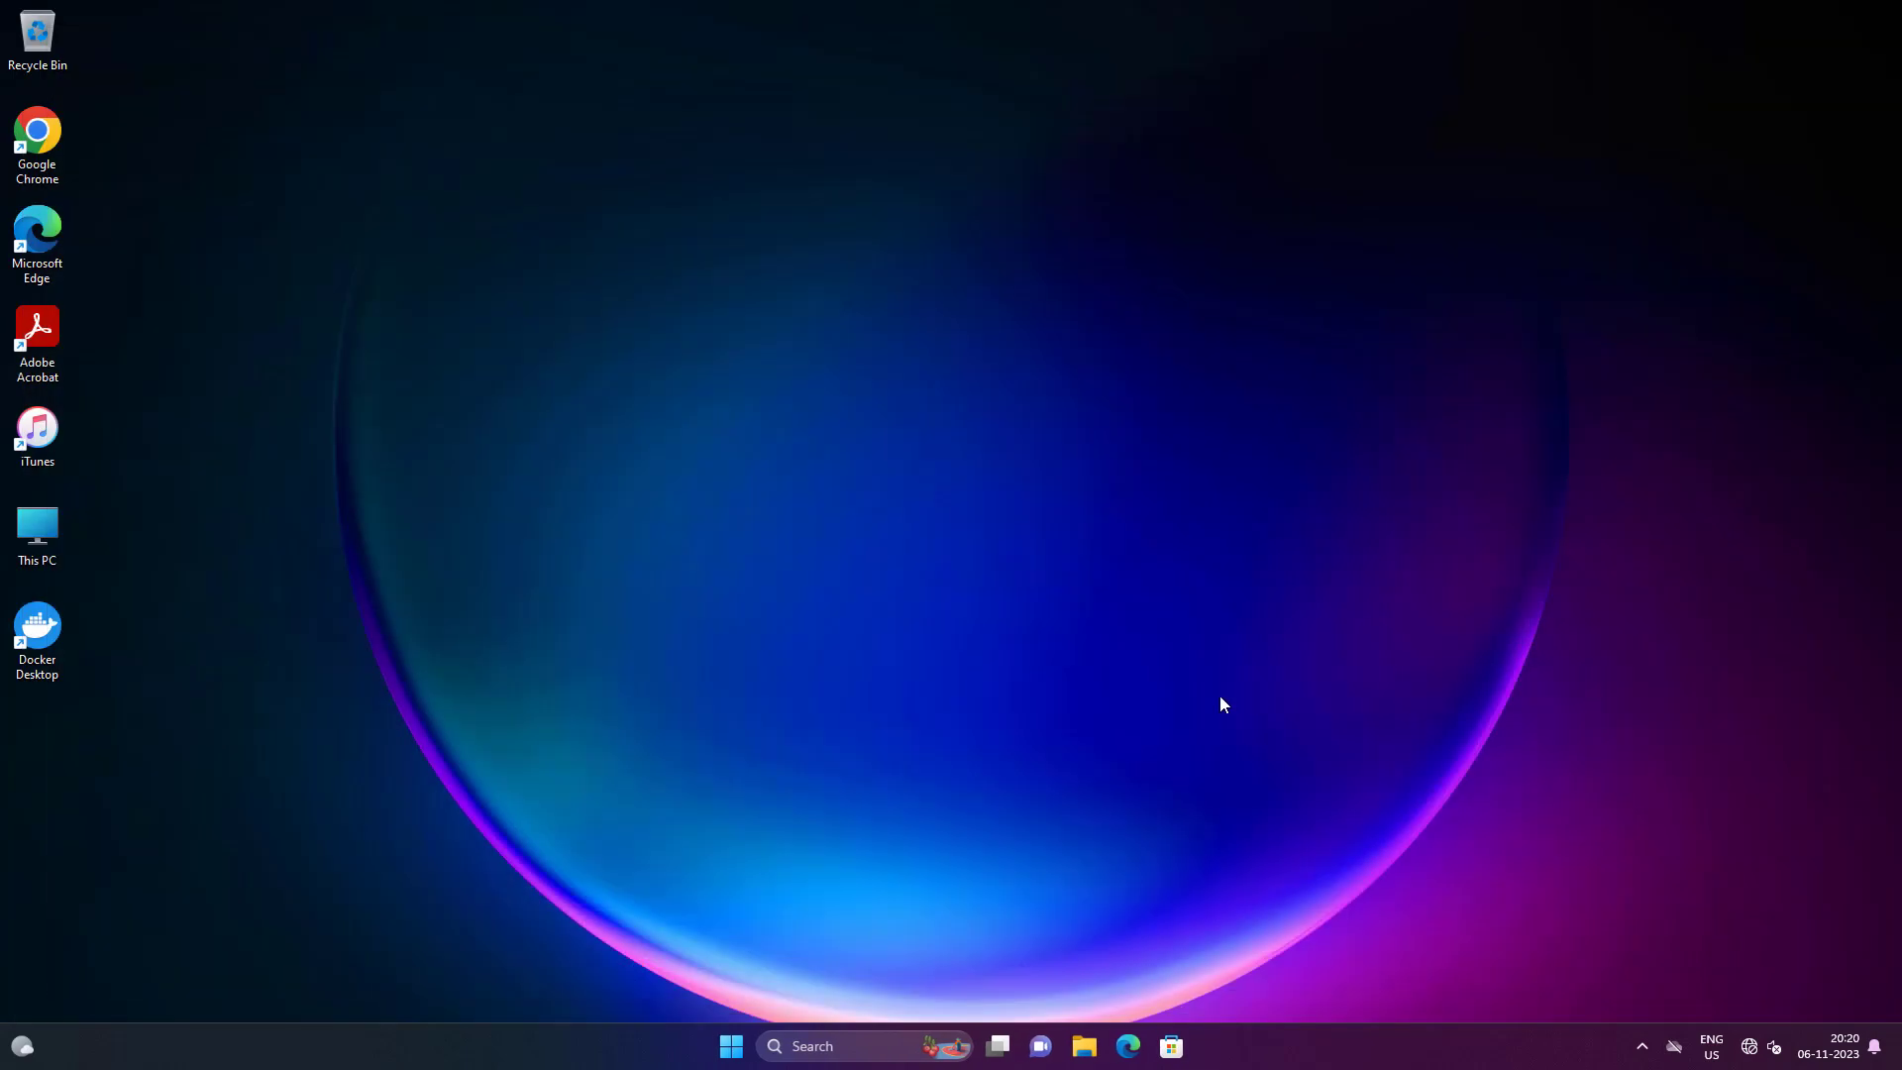
Run "wsl --set-default-version 2" in an administrator terminal, and exit the terminal
right_click(731, 1045)
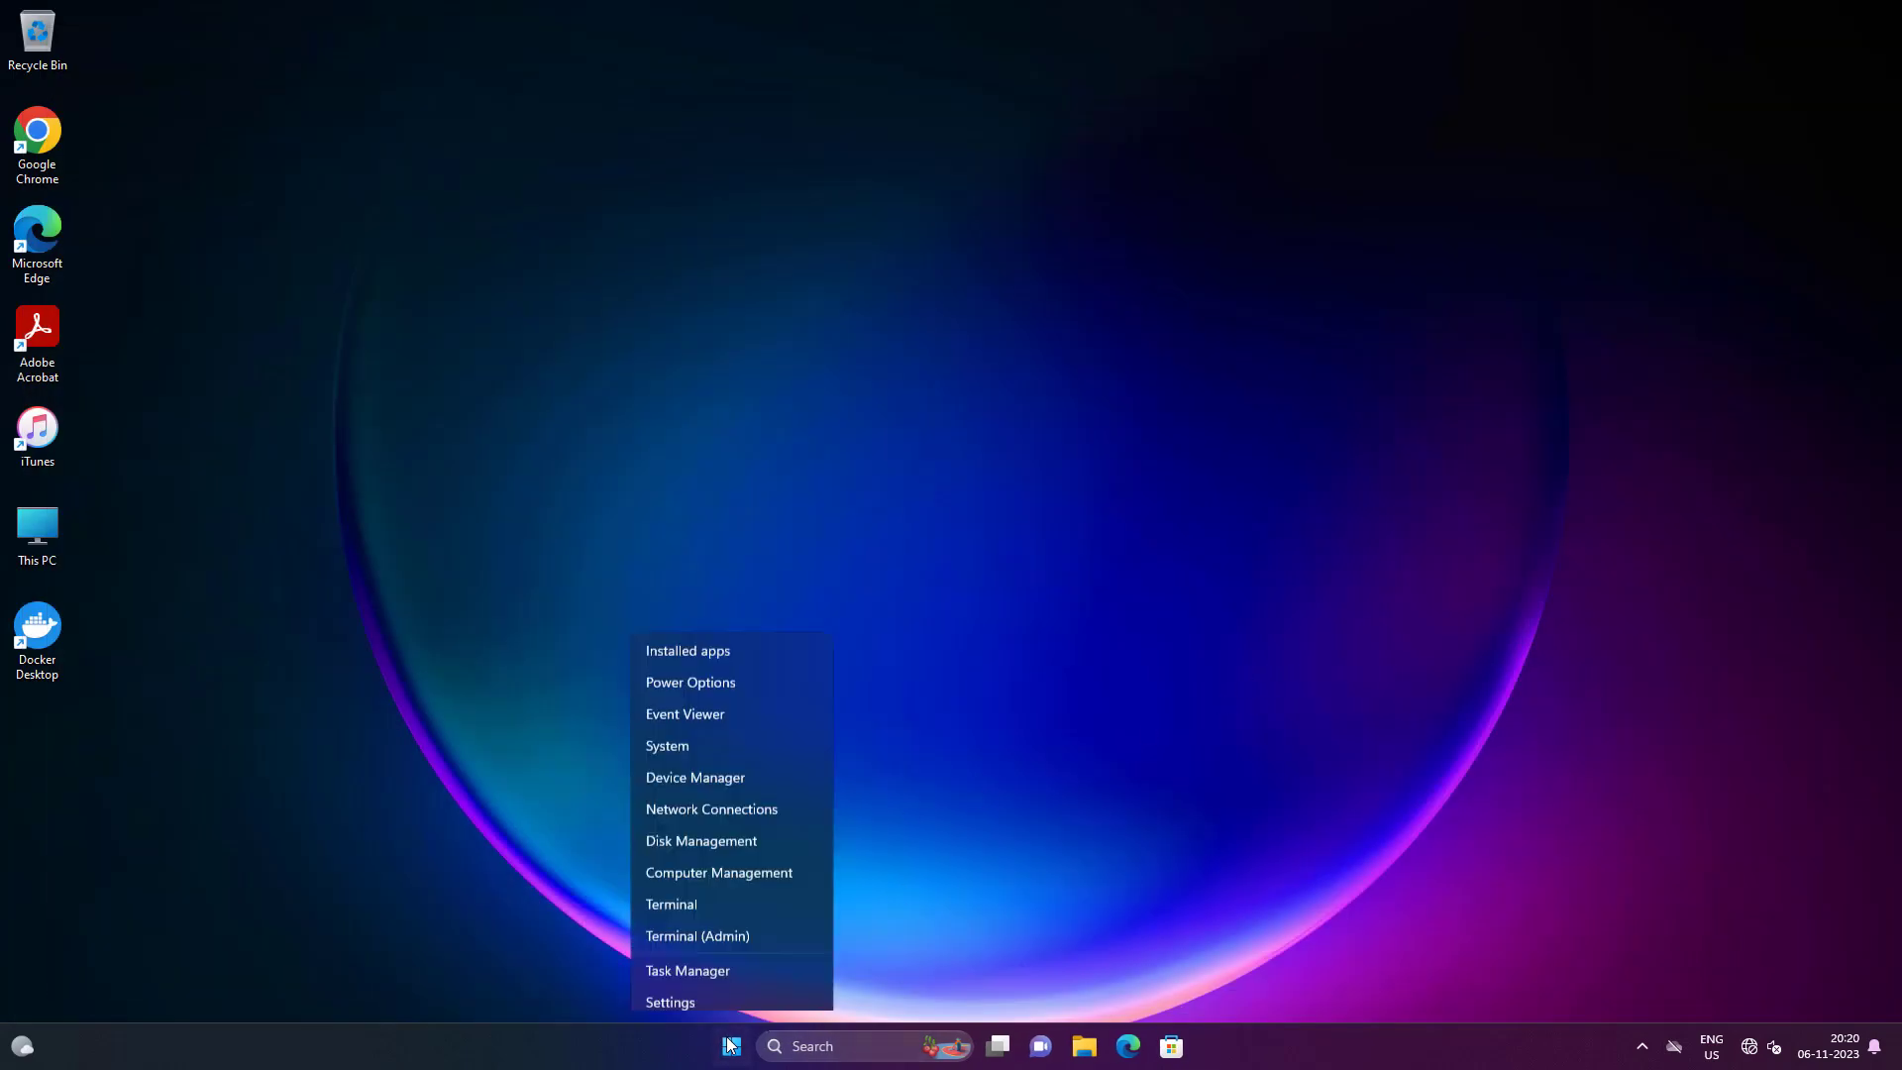
left_click(696, 764)
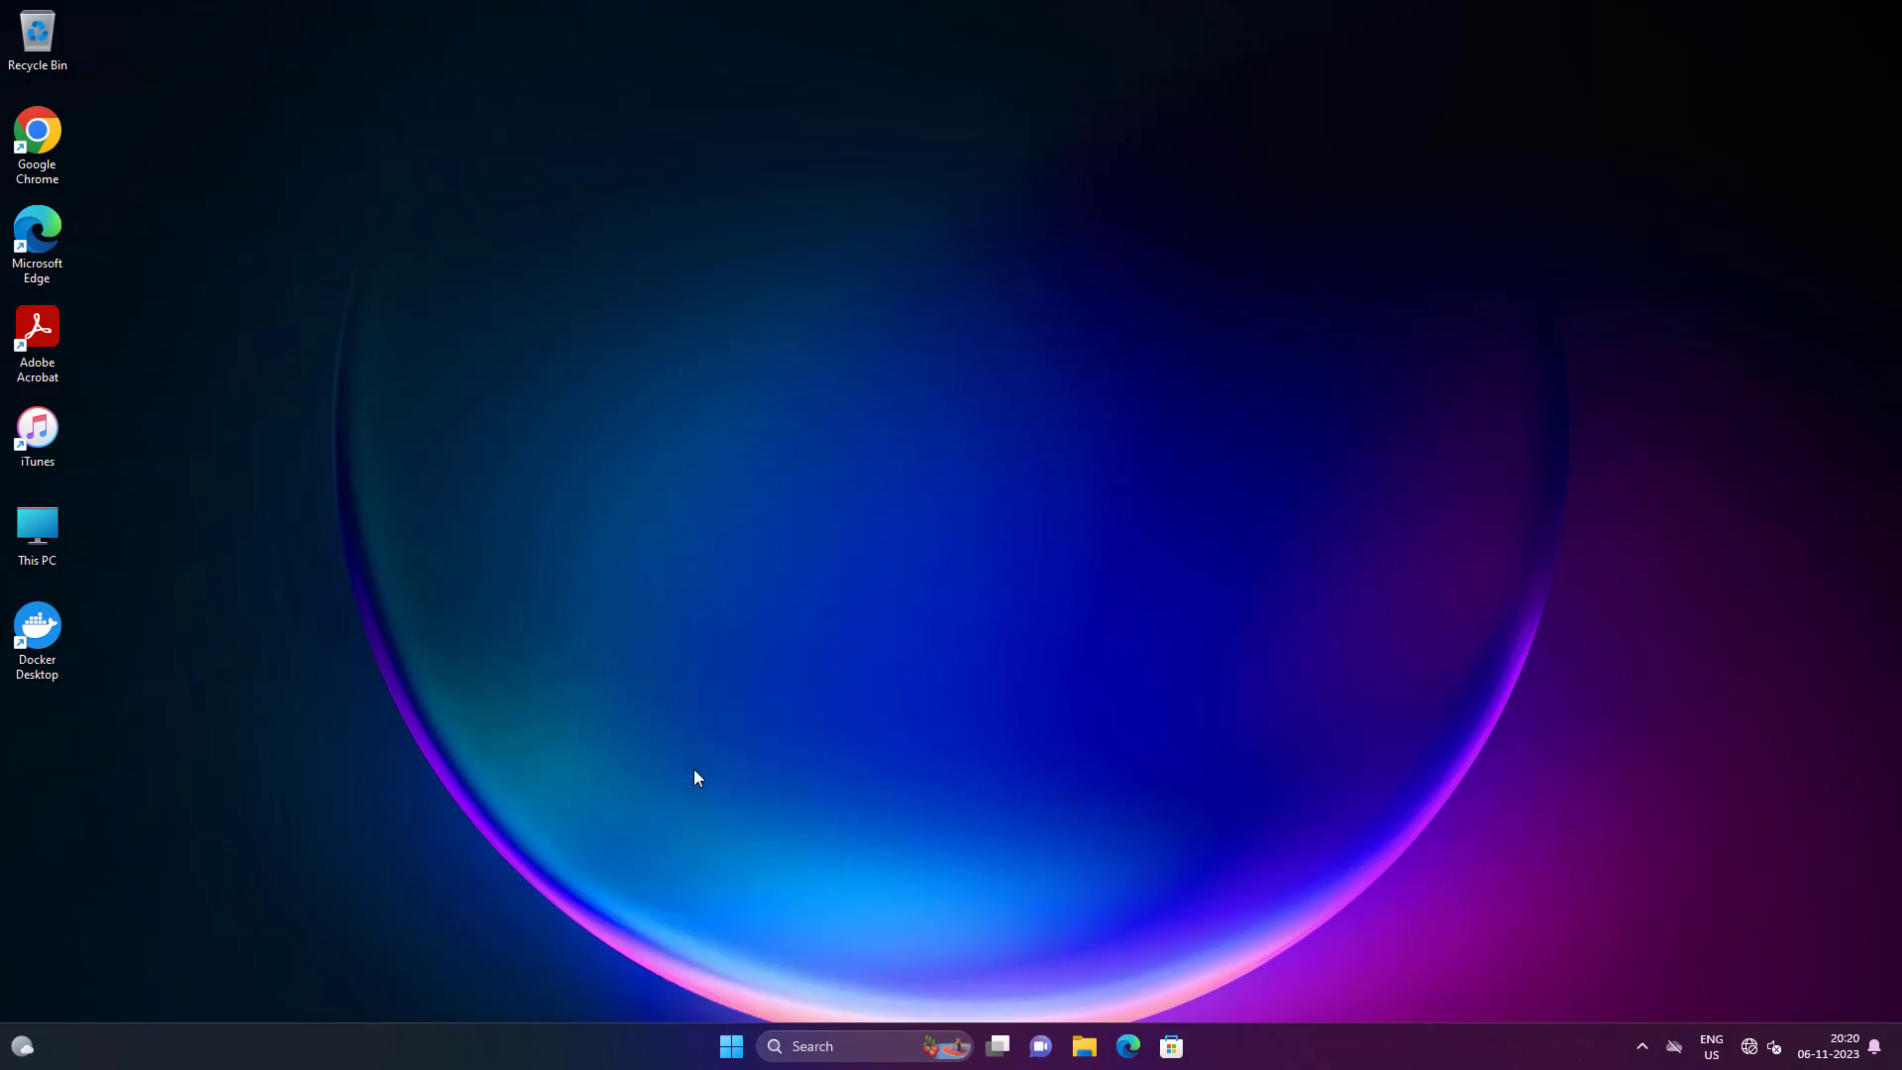
left_click(834, 683)
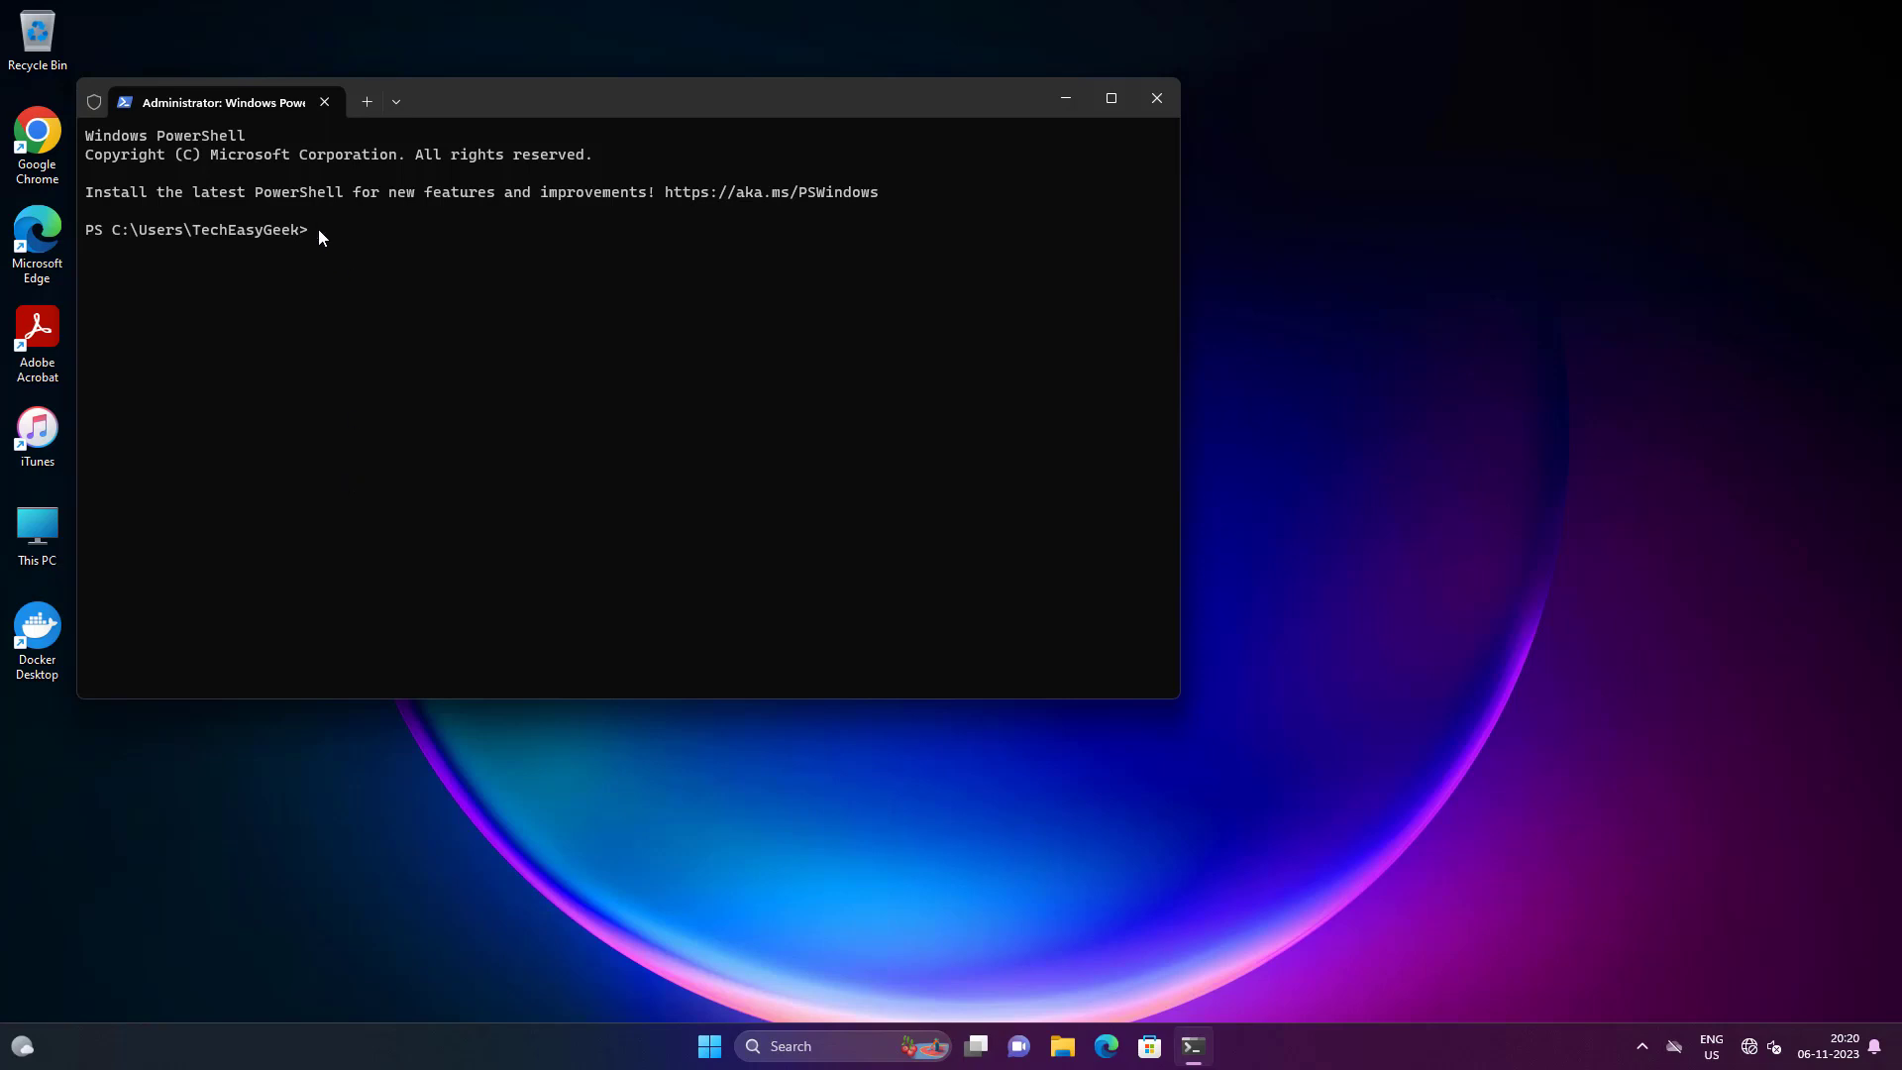
type("wsl --set-default-version 2")
key("Return")
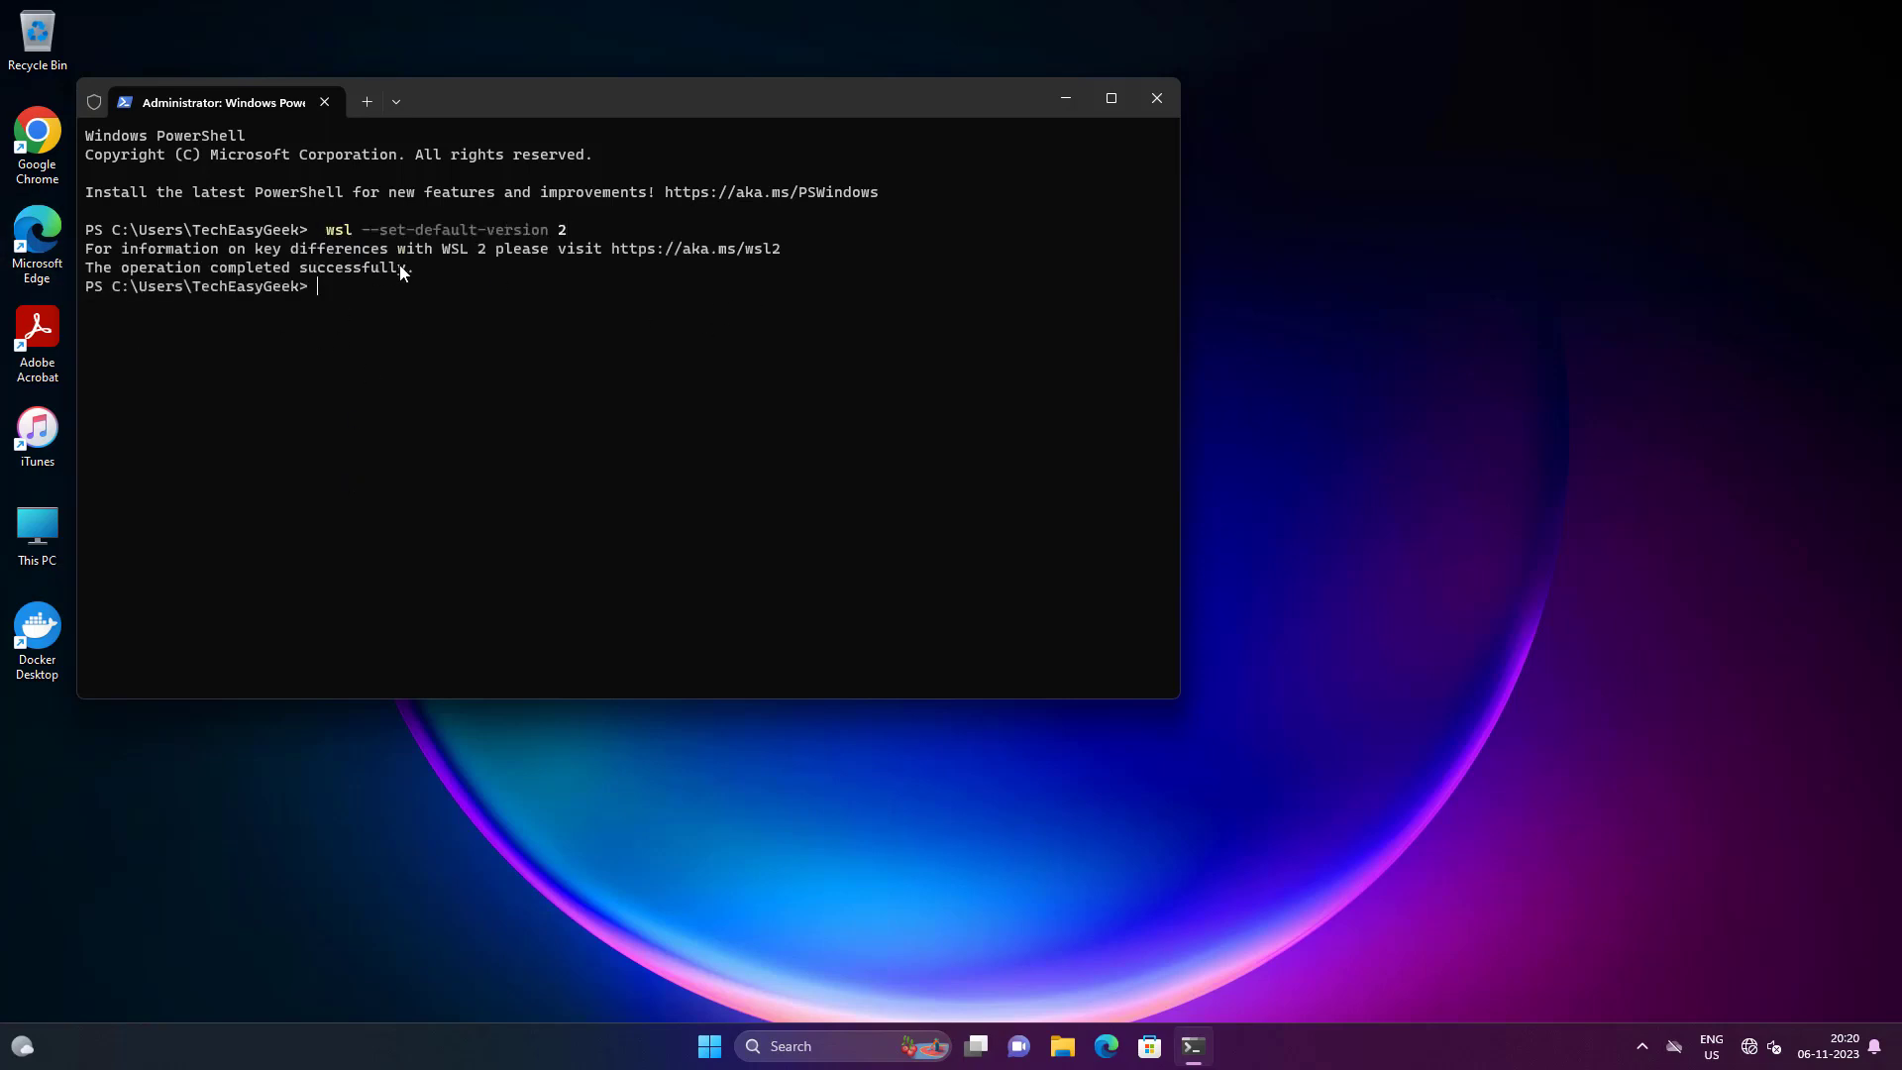
left_click_drag(406, 274, 99, 272)
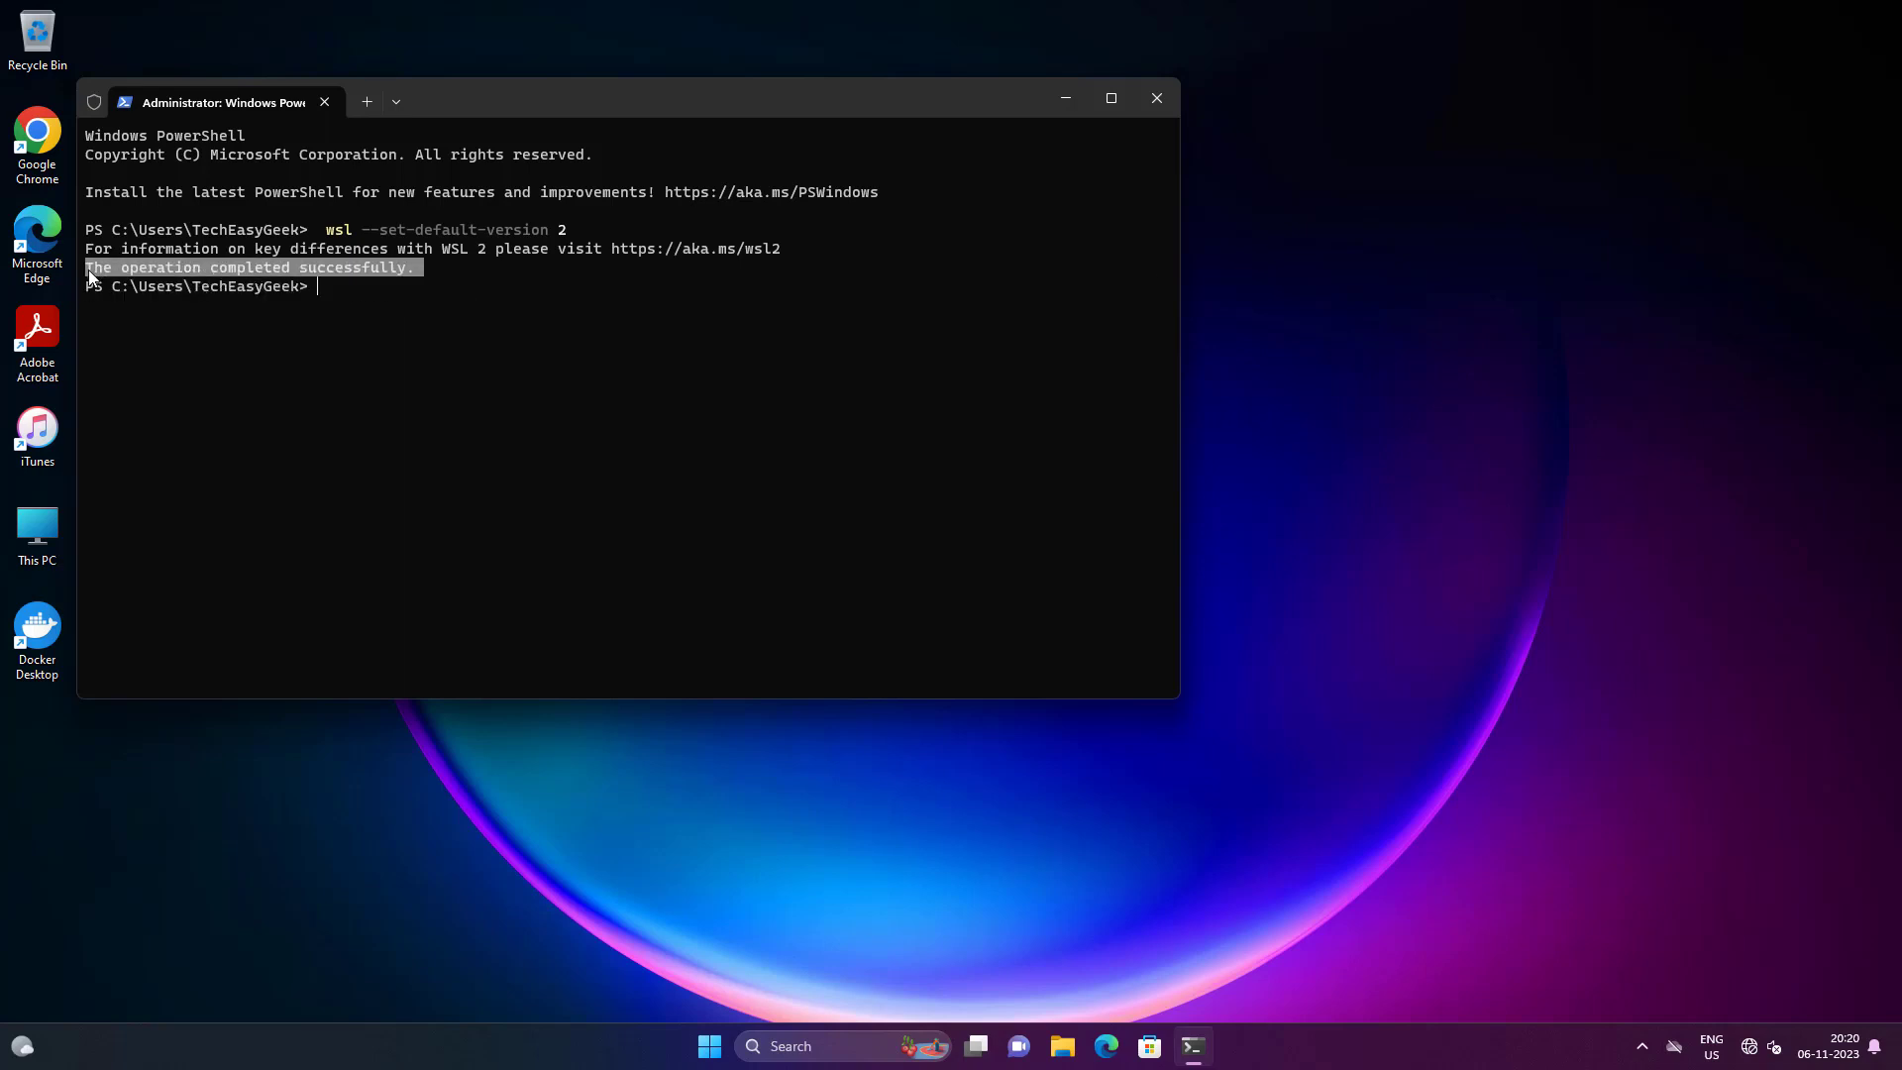
type("exi")
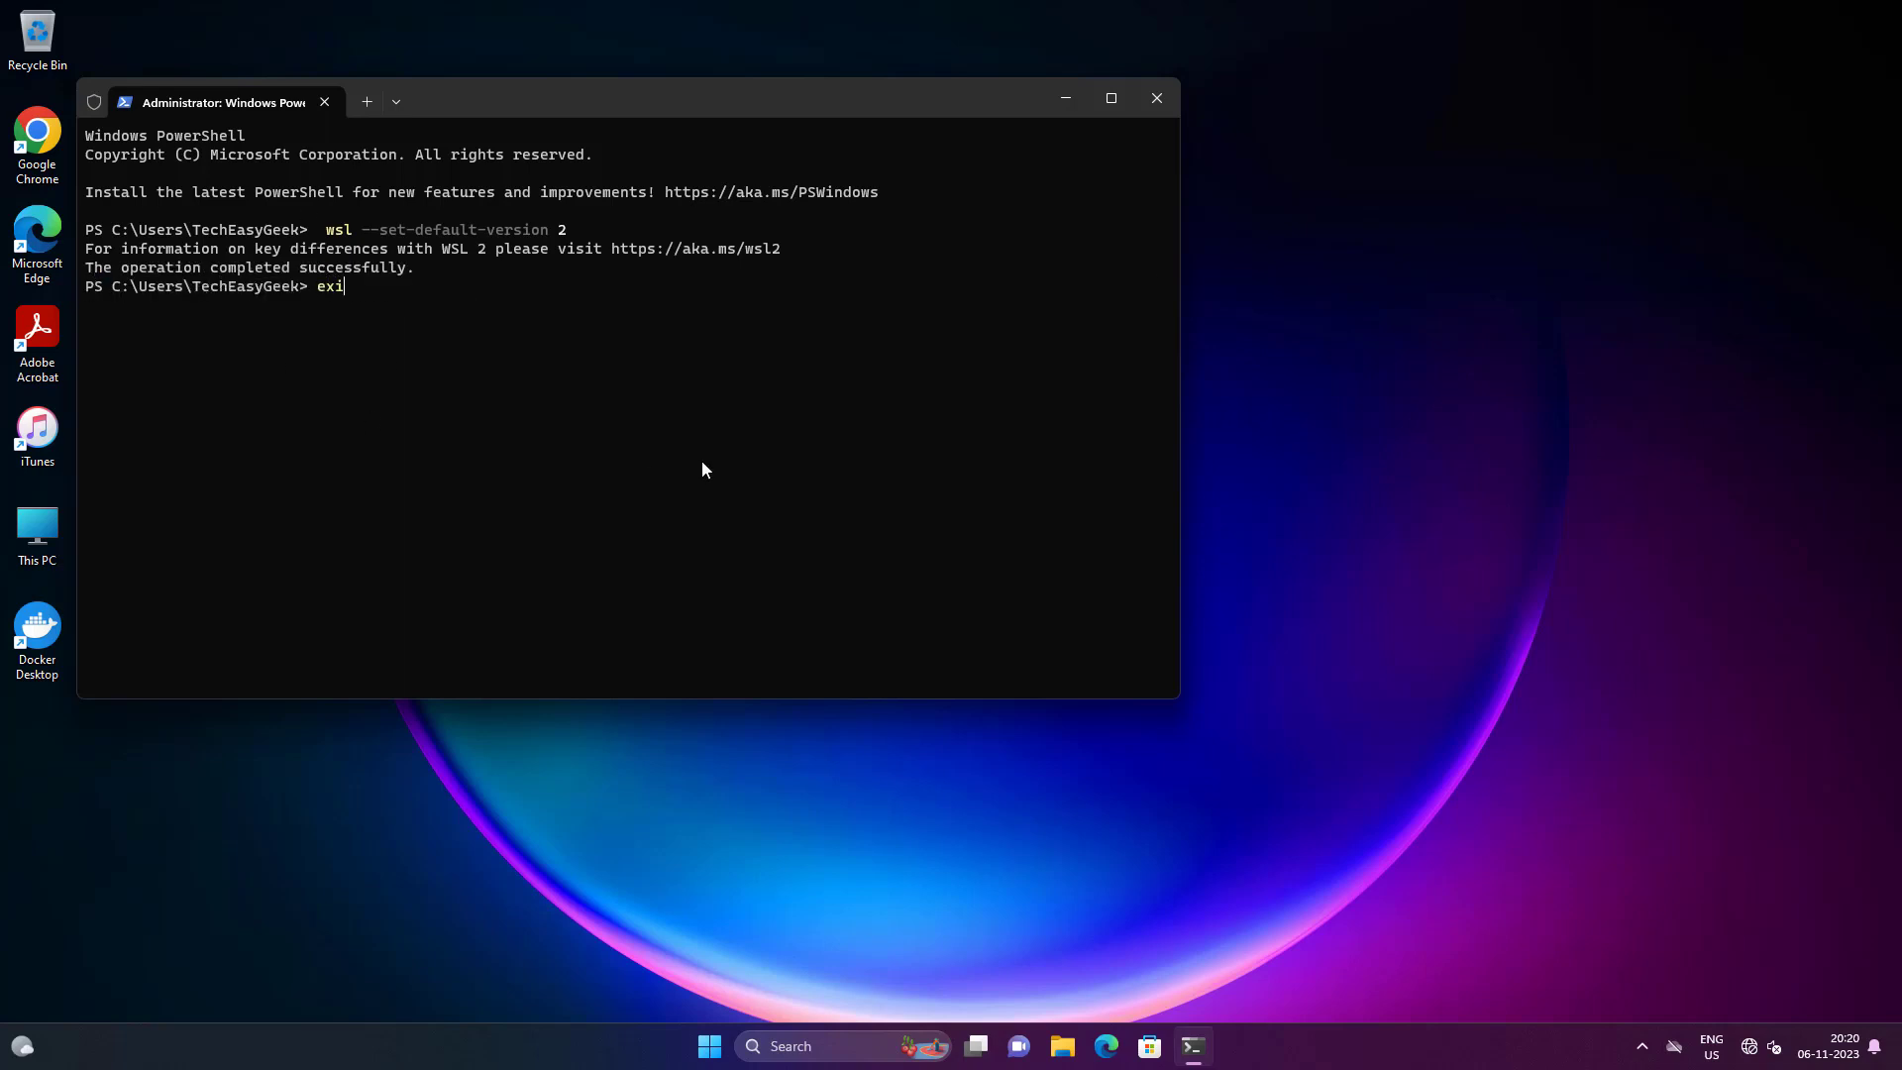
type("t")
key("Return")
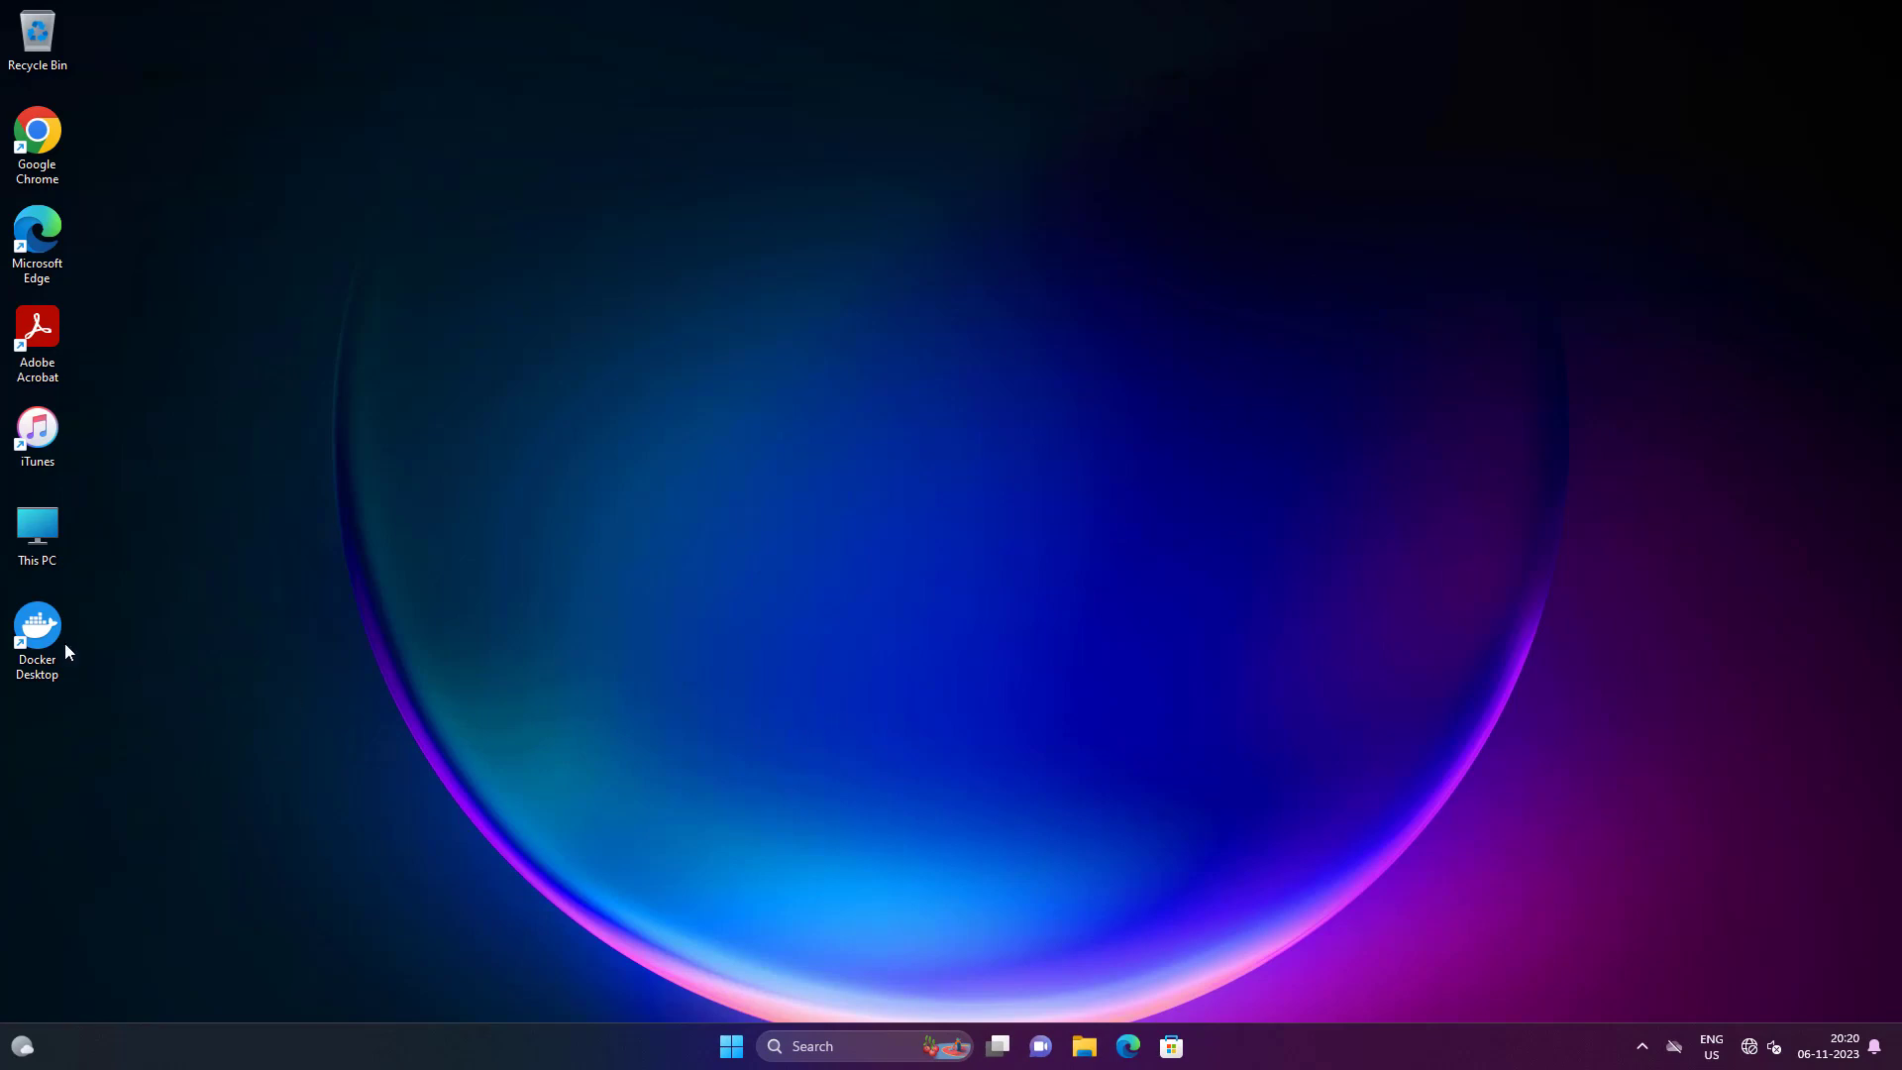